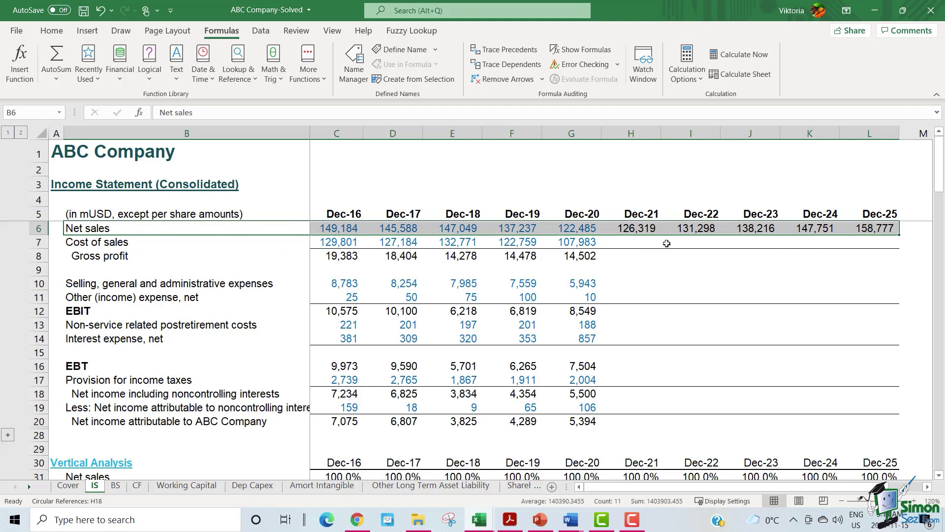
- Review the Dec-21 to Dec-25 forecast columns of the income statement and the historical lines below net sales
{"action": "left_click_drag", "start_coordinate": [639, 133], "coordinate": [880, 151]}
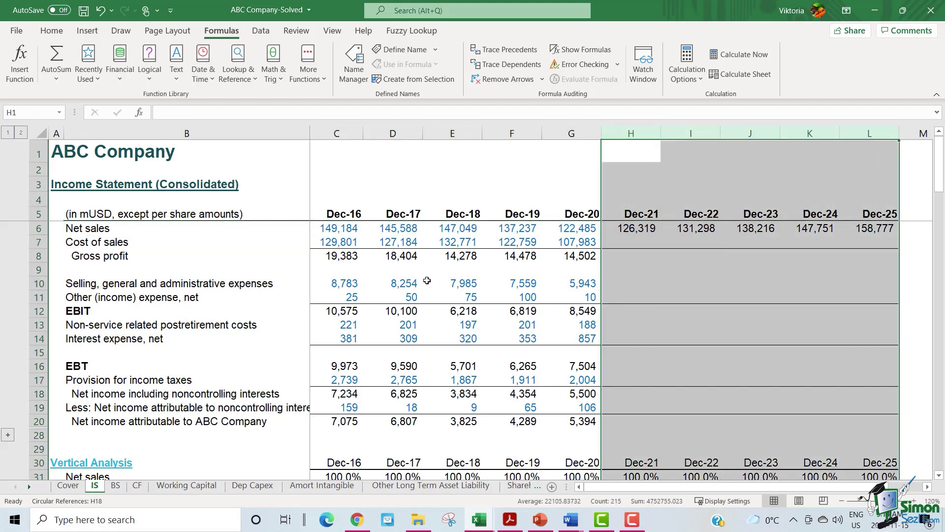
{"action": "key", "text": "ctrl+z"}
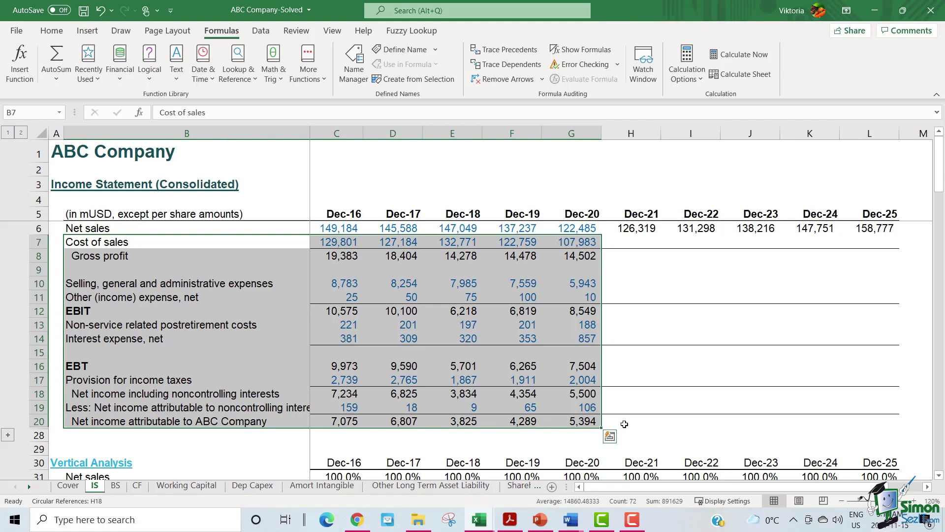
{"action": "key", "text": "ctrl+z"}
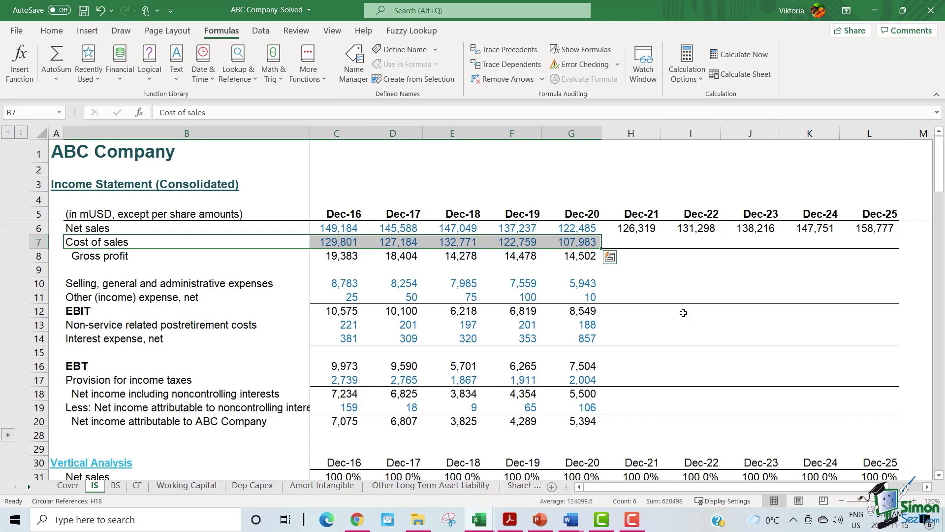
- Examine the income statement lines from SG&A, other expense, postretirement costs and interest down to taxes, noncontrolling interests and net income
{"action": "key", "text": "Down"}
{"action": "key", "text": "Down"}
{"action": "key", "text": "Down"}
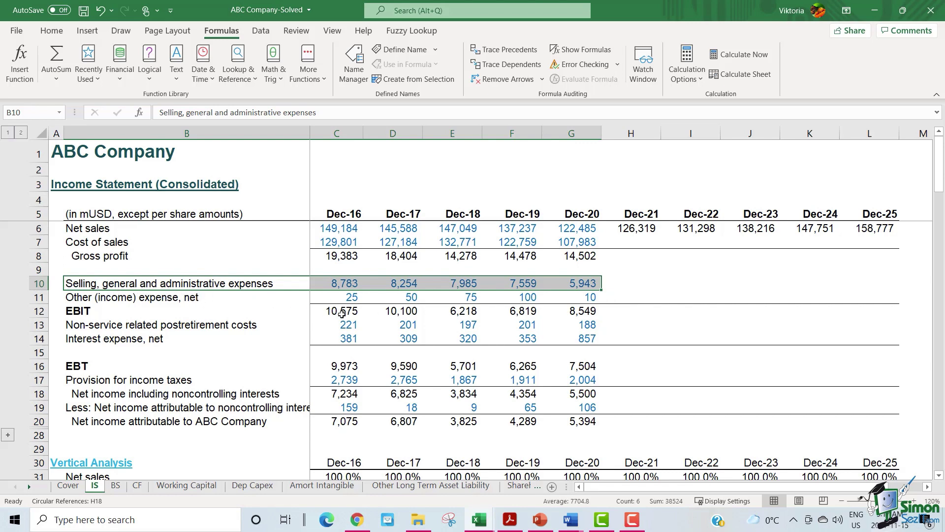
{"action": "left_click", "coordinate": [201, 341]}
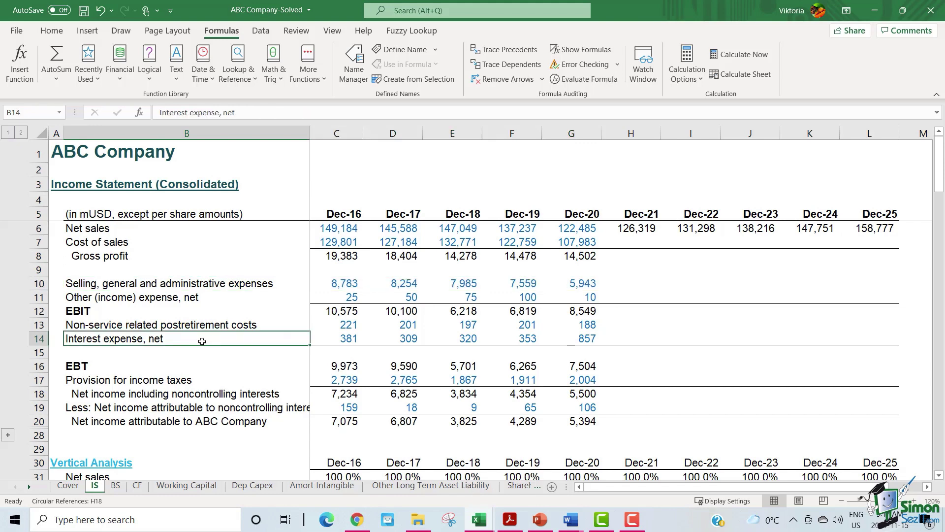
{"action": "left_click_drag", "start_coordinate": [176, 298], "coordinate": [591, 298]}
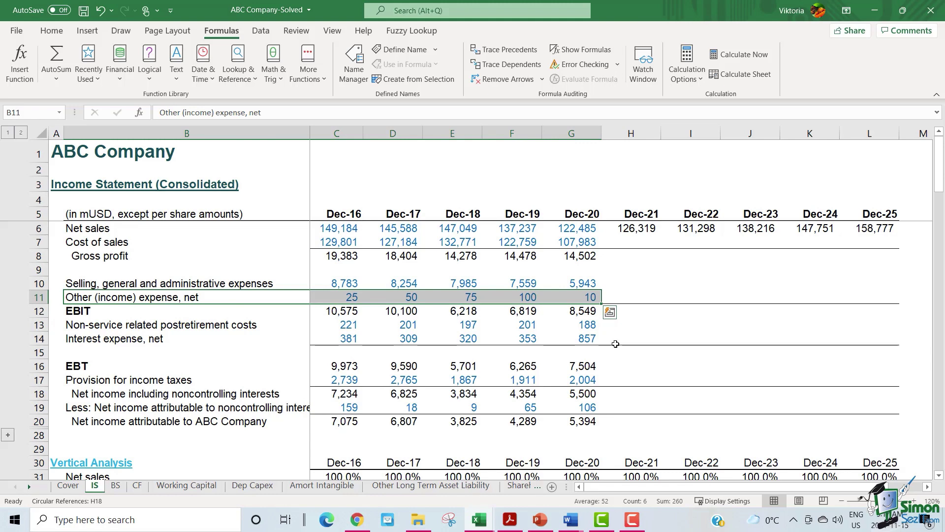
{"action": "left_click_drag", "start_coordinate": [169, 339], "coordinate": [514, 335]}
{"action": "left_click_drag", "start_coordinate": [172, 325], "coordinate": [586, 328]}
{"action": "left_click_drag", "start_coordinate": [172, 380], "coordinate": [589, 389]}
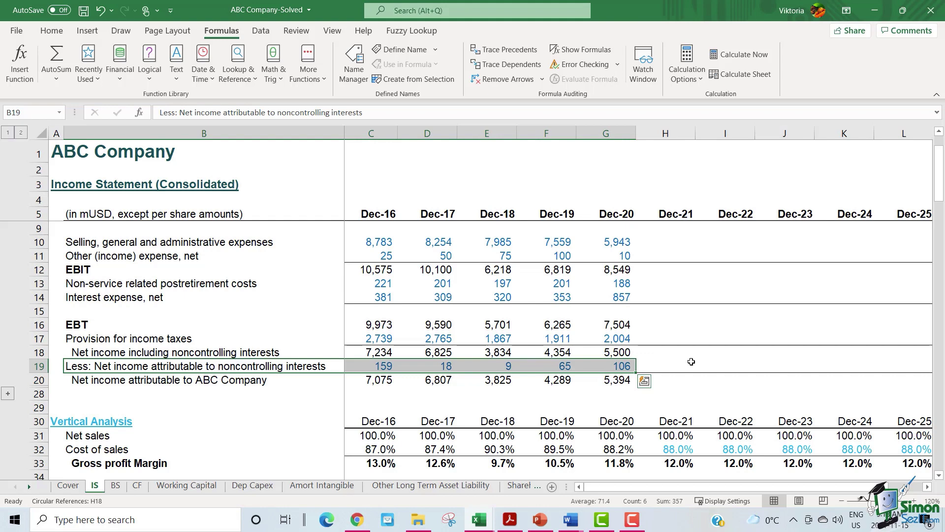
{"action": "key", "text": "ctrl+z"}
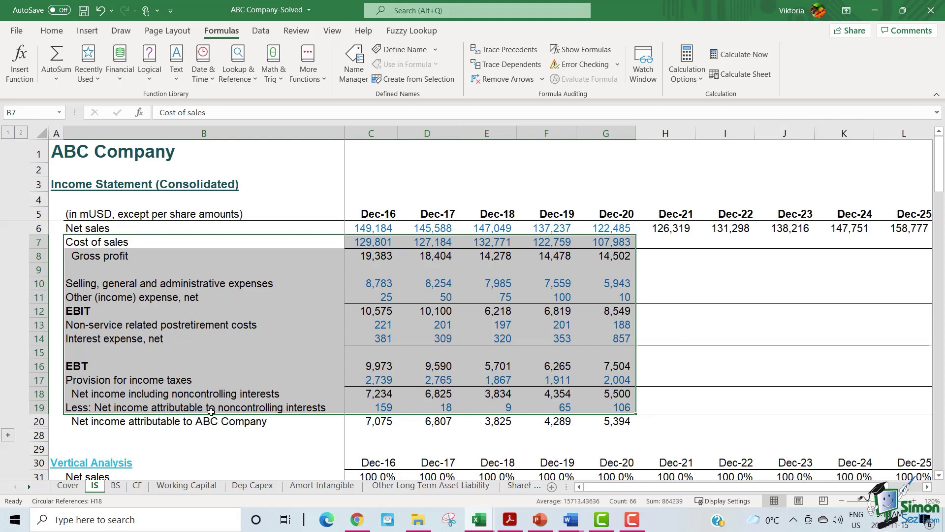
{"action": "left_click_drag", "start_coordinate": [108, 426], "coordinate": [881, 423]}
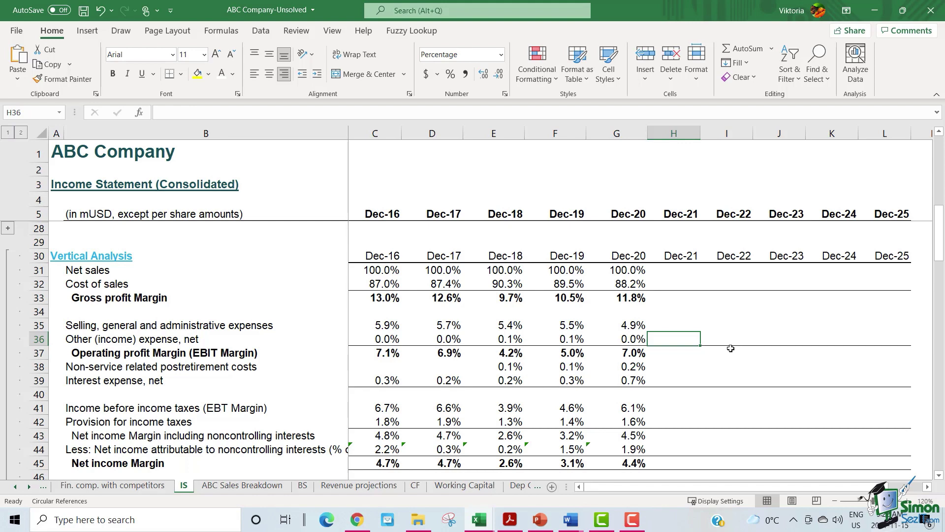
- Examine the Vertical Analysis section of the unsolved workbook, covering its historical percentages and the Dec-21 to Dec-25 forecast columns
{"action": "left_click_drag", "start_coordinate": [105, 254], "coordinate": [906, 473]}
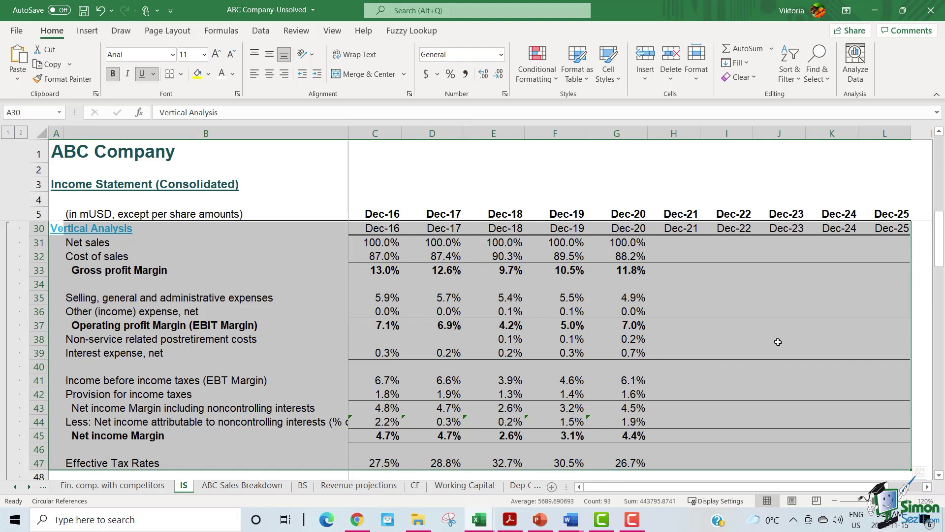
{"action": "left_click", "coordinate": [734, 338]}
{"action": "left_click_drag", "start_coordinate": [147, 242], "coordinate": [617, 242]}
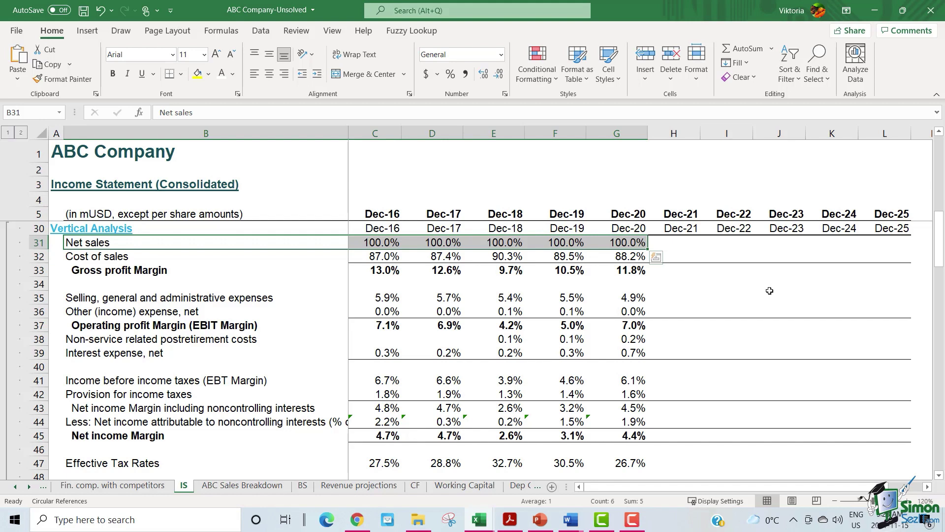
{"action": "left_click_drag", "start_coordinate": [74, 256], "coordinate": [636, 436]}
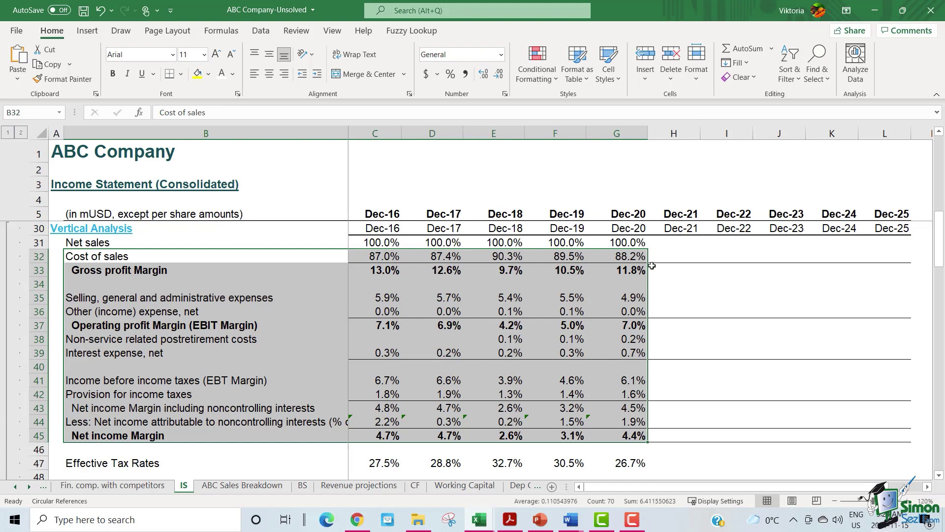
{"action": "left_click", "coordinate": [694, 136]}
{"action": "left_click_drag", "start_coordinate": [694, 136], "coordinate": [887, 137]}
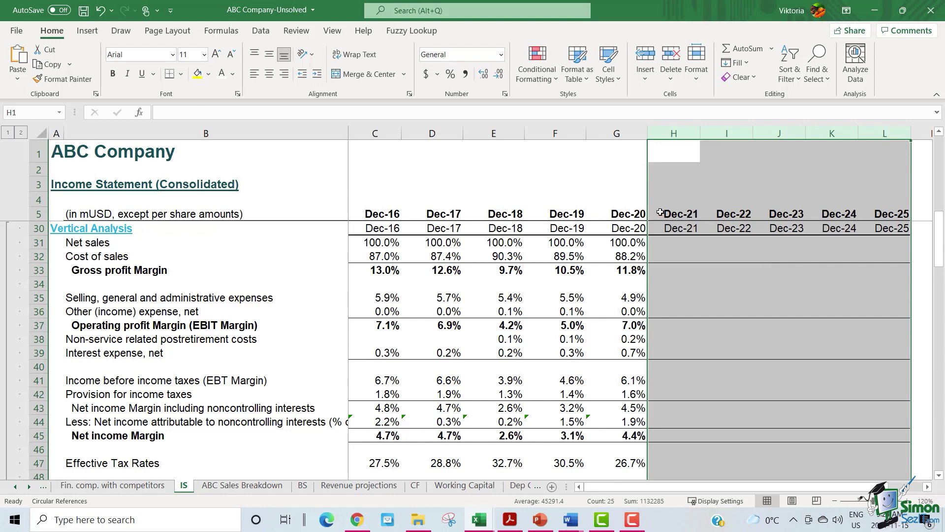
- Inspect the Vertical Analysis formulas for Dec-16 cost of sales and Dec-18 SG&A, tracing the income statement cells they reference
{"action": "left_click_drag", "start_coordinate": [368, 259], "coordinate": [618, 257]}
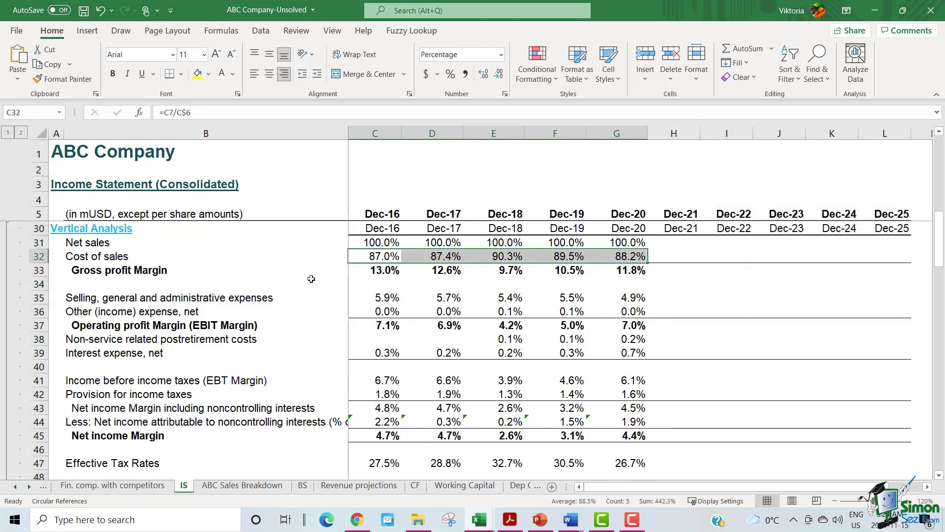
{"action": "left_click", "coordinate": [385, 259]}
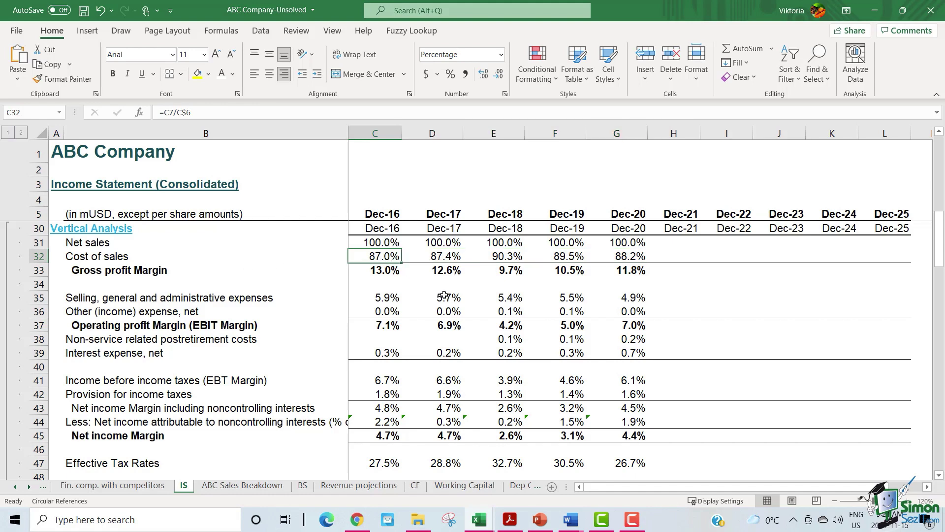
{"action": "left_click", "coordinate": [244, 110]}
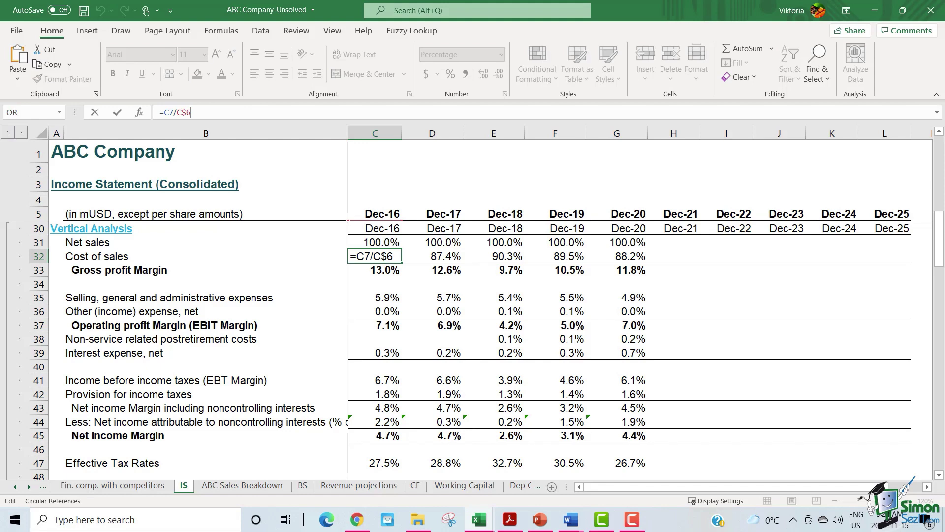
{"action": "scroll", "coordinate": [859, 231], "scroll_direction": "up", "scroll_amount": 6}
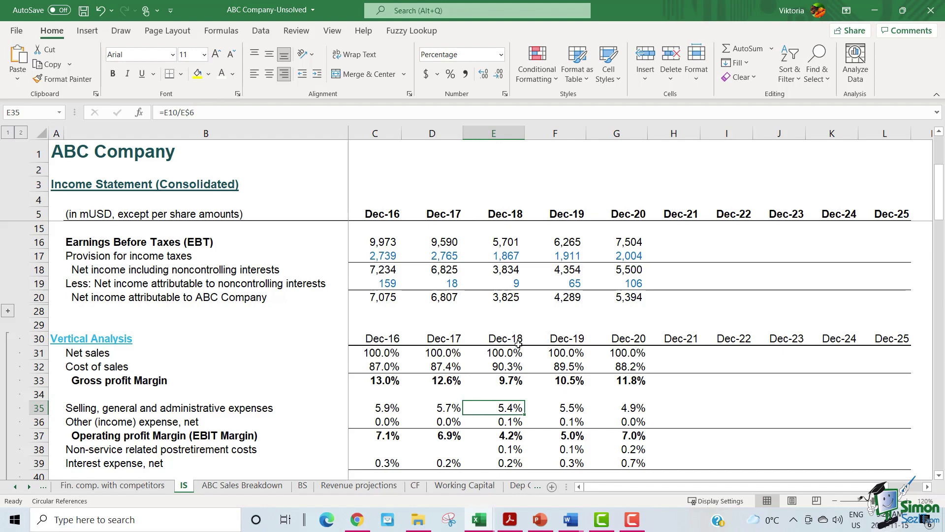
{"action": "key", "text": "F2"}
{"action": "scroll", "coordinate": [389, 248], "scroll_direction": "up", "scroll_amount": 3}
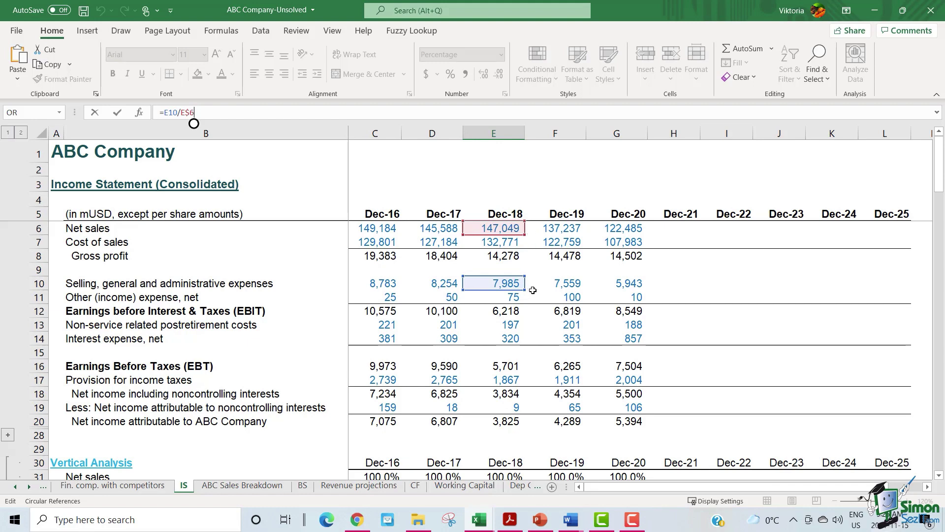
{"action": "key", "text": "ctrl+Return"}
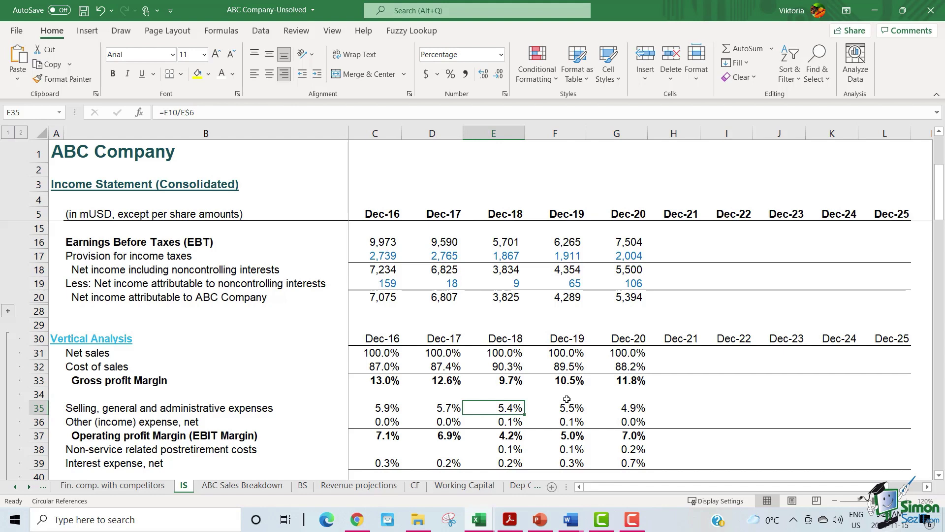
- Review the Net income Margin row and check the Dec-20 formulas for net sales, cost of sales and net income margin
{"action": "scroll", "coordinate": [463, 352], "scroll_direction": "down", "scroll_amount": 2}
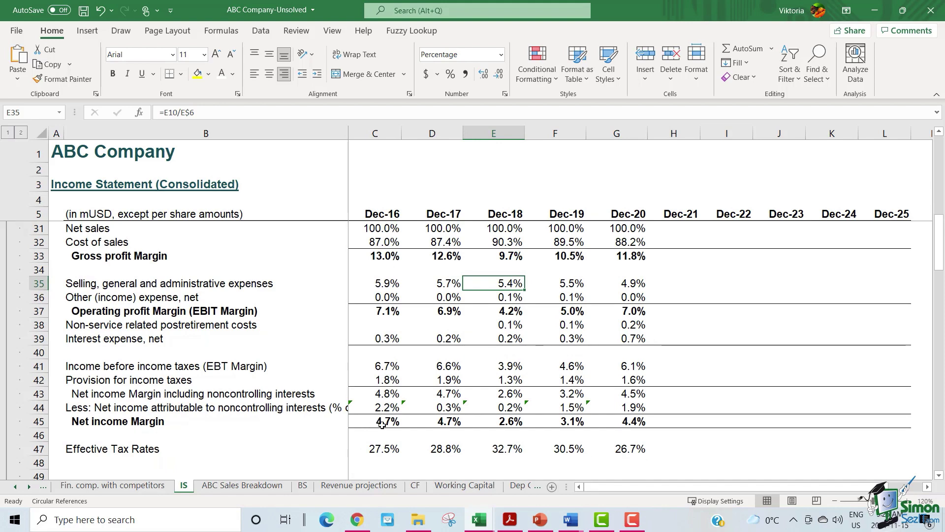
{"action": "scroll", "coordinate": [392, 428], "scroll_direction": "up", "scroll_amount": 1}
{"action": "left_click_drag", "start_coordinate": [386, 462], "coordinate": [586, 460]}
{"action": "key", "text": "Left"}
{"action": "key", "text": "ctrl+shift+Right"}
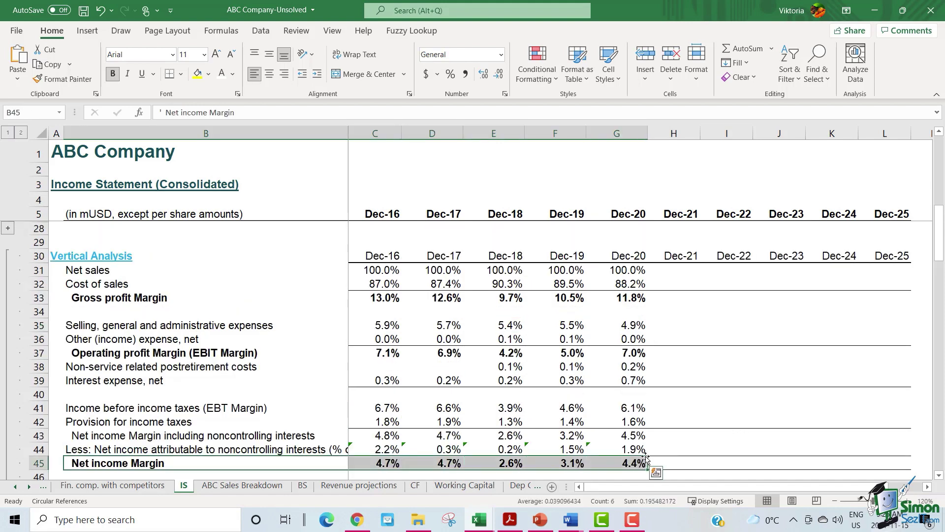
{"action": "left_click", "coordinate": [640, 270]}
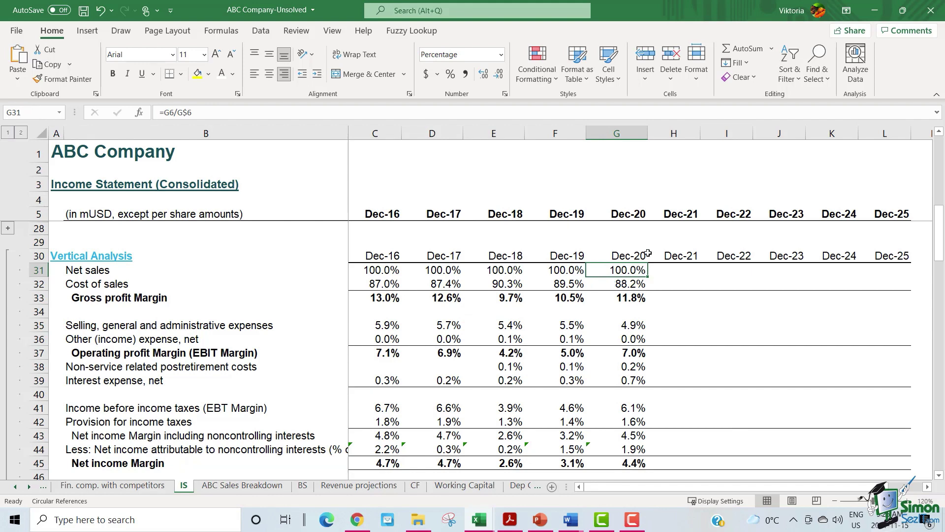
{"action": "left_click", "coordinate": [638, 466]}
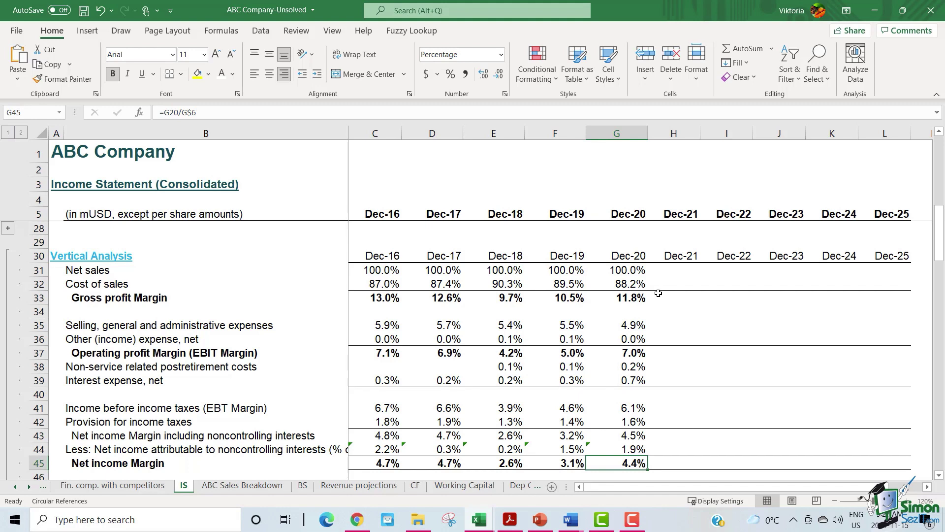
{"action": "left_click", "coordinate": [643, 288]}
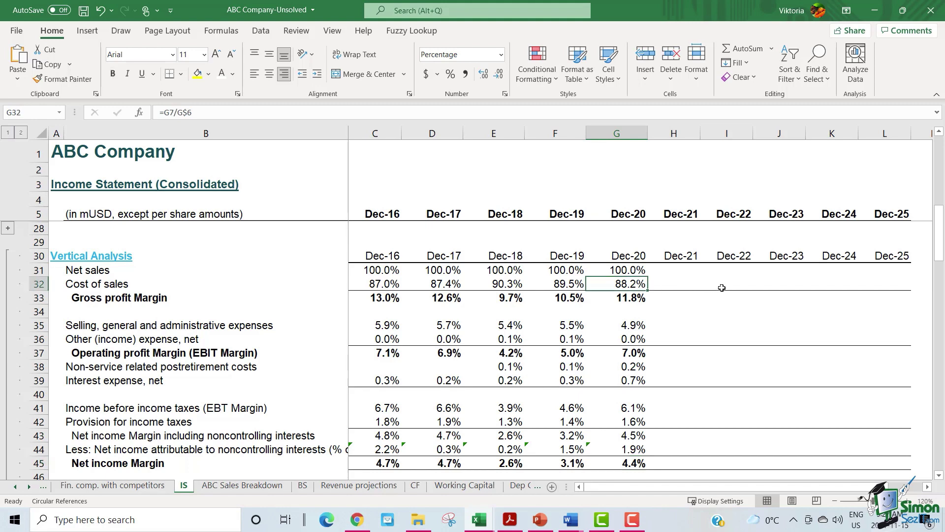
- Highlight the historical cost of sales and SG&A ratios together, followed by the Dec-21 to Dec-25 forecast columns
{"action": "left_click", "coordinate": [276, 285]}
{"action": "key", "text": "ctrl+shift+Right"}
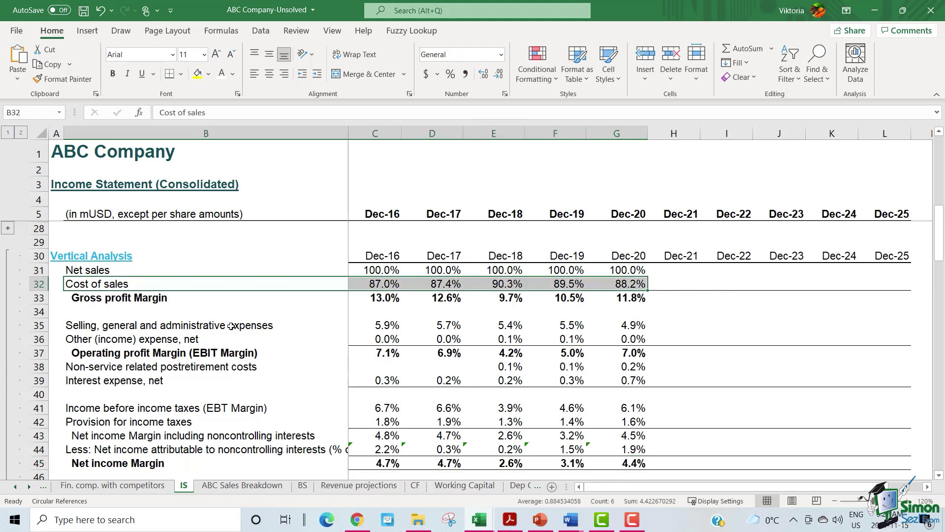
{"action": "left_click", "coordinate": [126, 327], "text": "ctrl"}
{"action": "key", "text": "ctrl+shift+Right"}
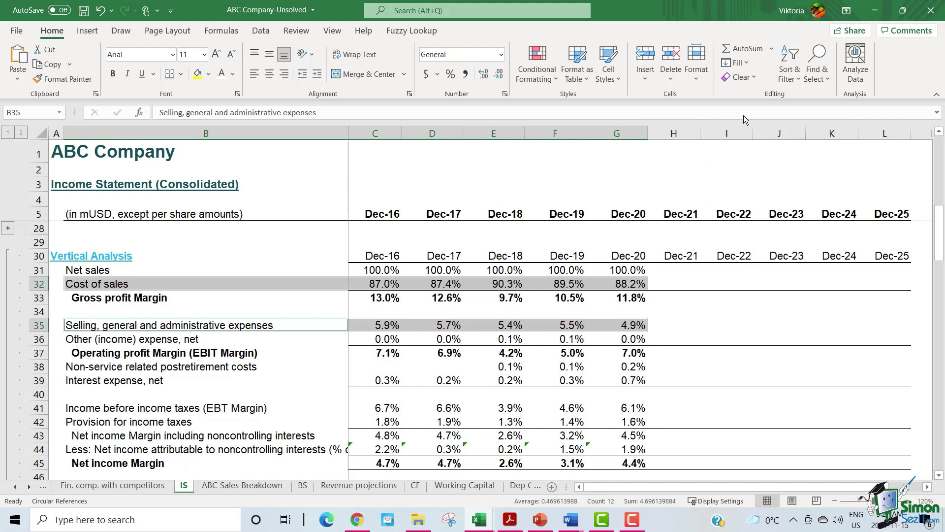
{"action": "left_click_drag", "start_coordinate": [674, 132], "coordinate": [884, 133]}
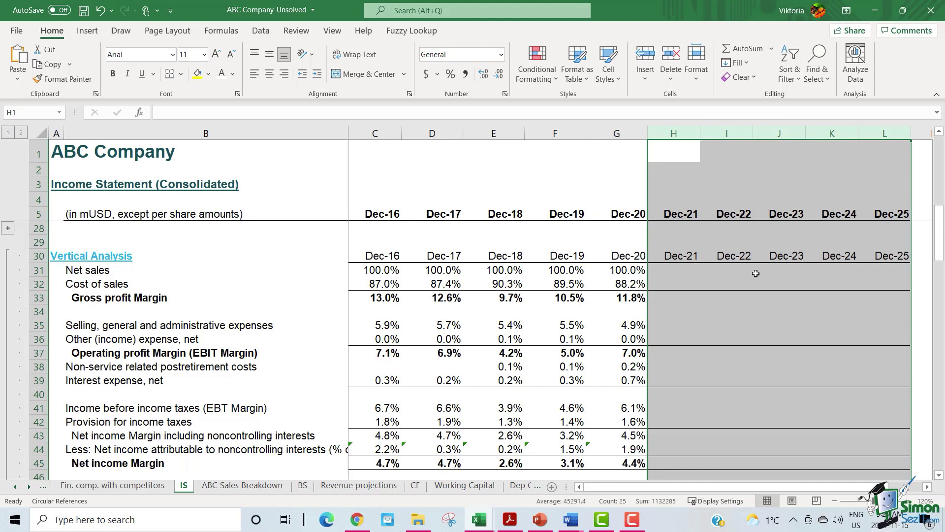
- Extend the 100.0% Net sales ratio in the Vertical Analysis across Dec-21 to Dec-25
{"action": "left_click_drag", "start_coordinate": [69, 270], "coordinate": [635, 270]}
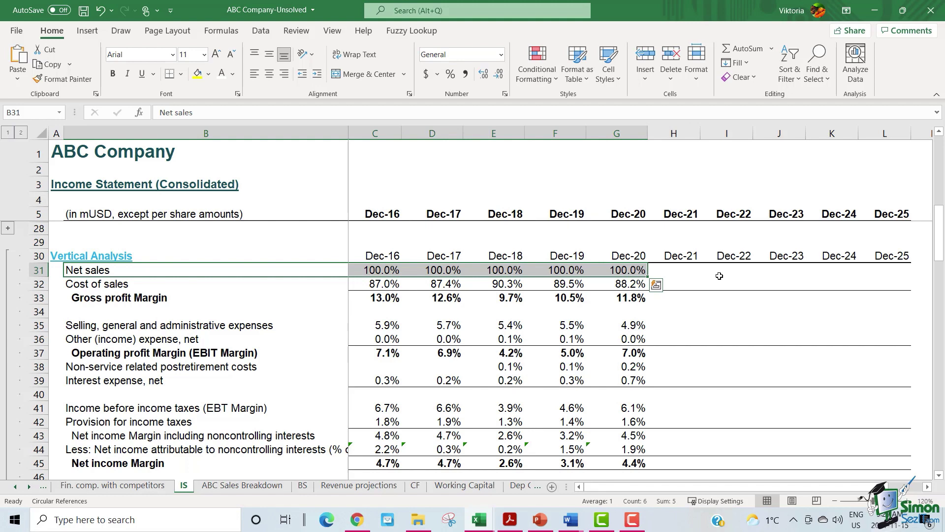
{"action": "left_click_drag", "start_coordinate": [636, 284], "coordinate": [387, 465]}
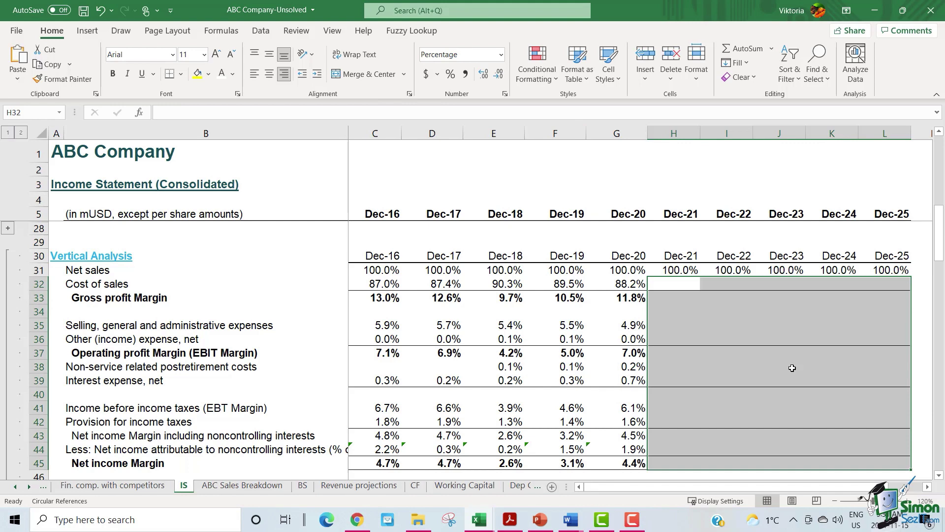
{"action": "left_click", "coordinate": [793, 368]}
{"action": "left_click_drag", "start_coordinate": [662, 282], "coordinate": [862, 461]}
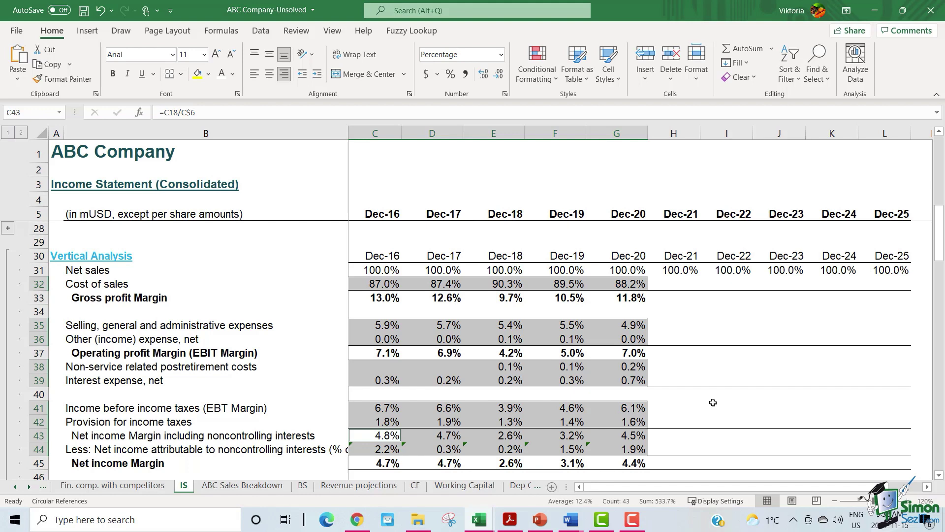
- Forecast cost of sales at the 88.5% historical average for Dec-21 to Dec-25, with Gross profit Margin calculated as =H31-H32 across those years
{"action": "left_click_drag", "start_coordinate": [377, 284], "coordinate": [621, 285]}
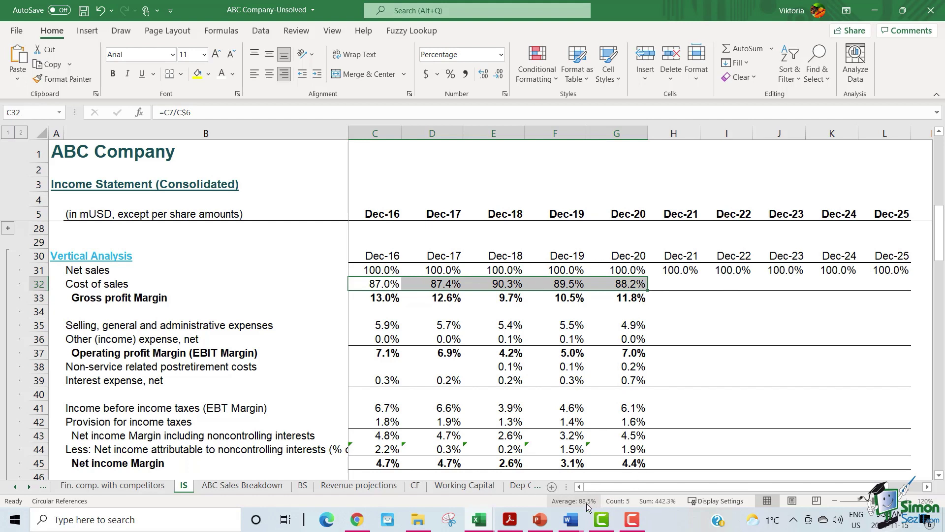
{"action": "left_click", "coordinate": [674, 284]}
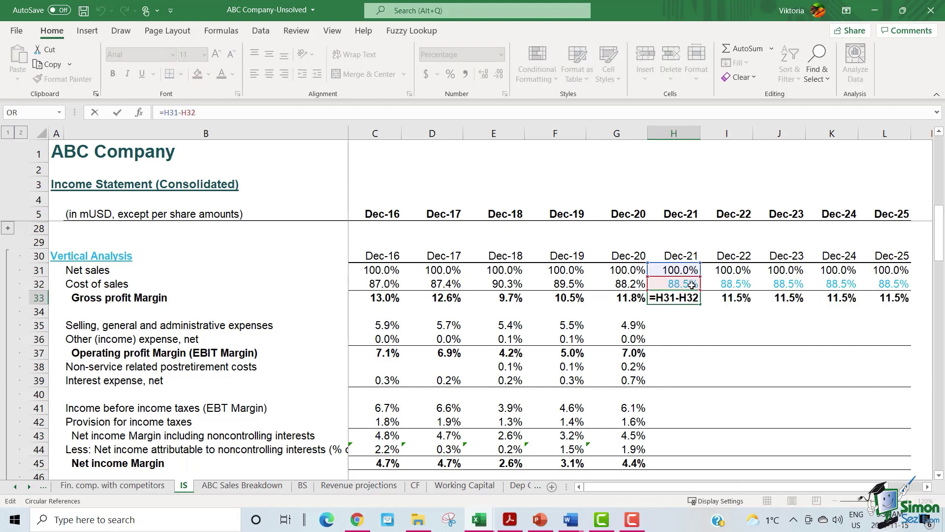
{"action": "key", "text": "ctrl+Return"}
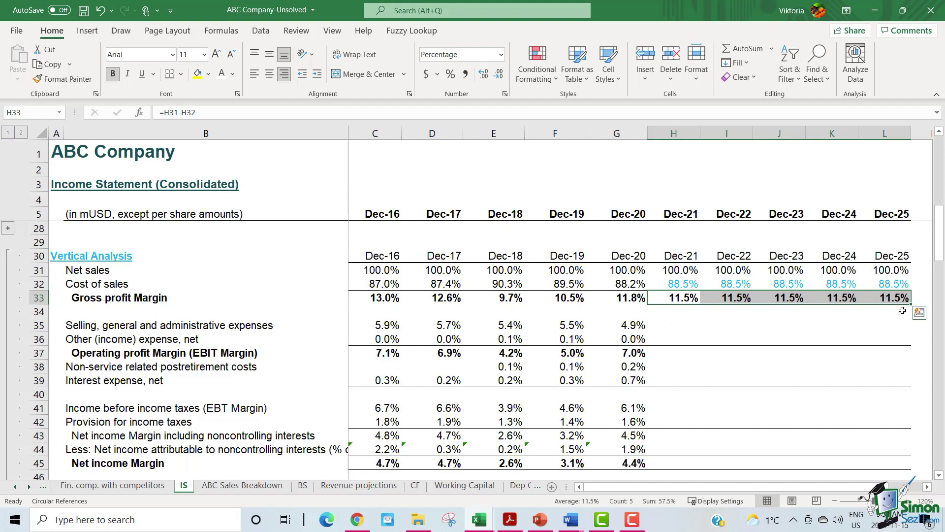
- Review the historical Gross profit Margin from Dec-16 to Dec-20 and the historical SG&A percentages in the Vertical Analysis
{"action": "key", "text": "Left"}
{"action": "key", "text": "shift+Left"}
{"action": "key", "text": "shift+Left"}
{"action": "key", "text": "shift+Left"}
{"action": "key", "text": "shift+Left"}
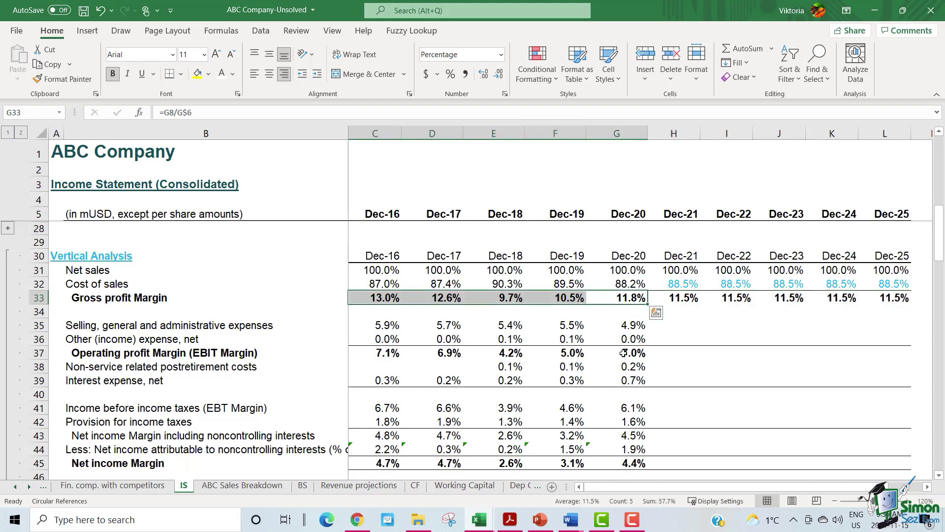
{"action": "key", "text": "Down"}
{"action": "key", "text": "Down"}
{"action": "key", "text": "ctrl+Left"}
{"action": "key", "text": "ctrl+shift+Right"}
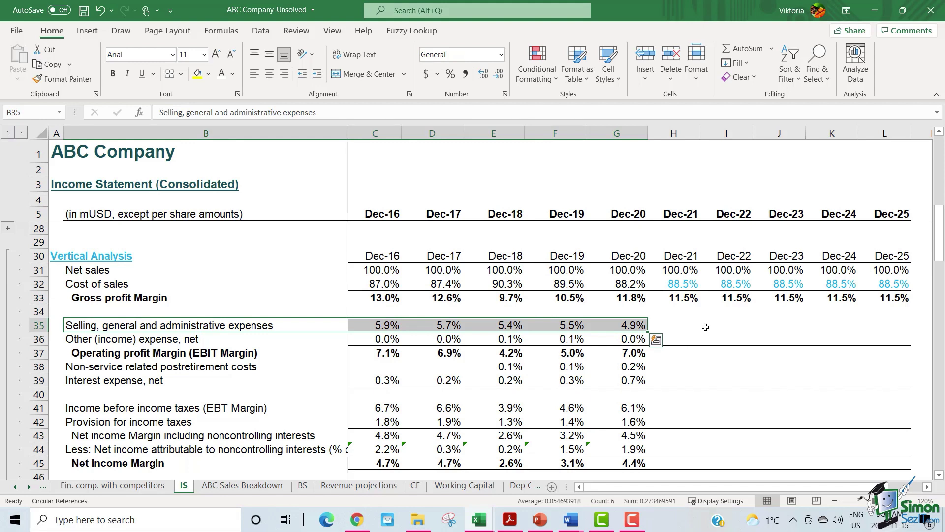
- Forecast selling, general and administrative expenses at 5.5% for each year from Dec-21 to Dec-25, based on the historical ratios
{"action": "key", "text": "Right"}
{"action": "key", "text": "ctrl+shift+Right"}
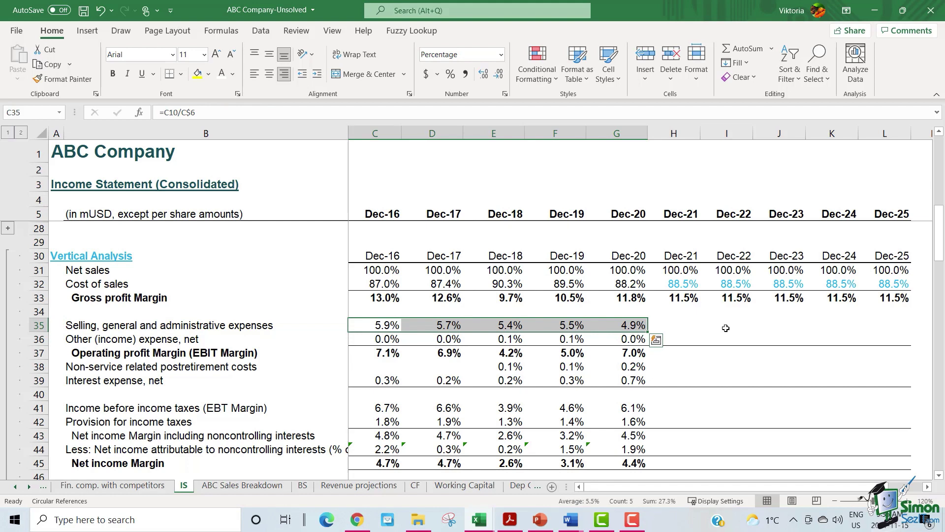
{"action": "left_click_drag", "start_coordinate": [675, 325], "coordinate": [867, 326]}
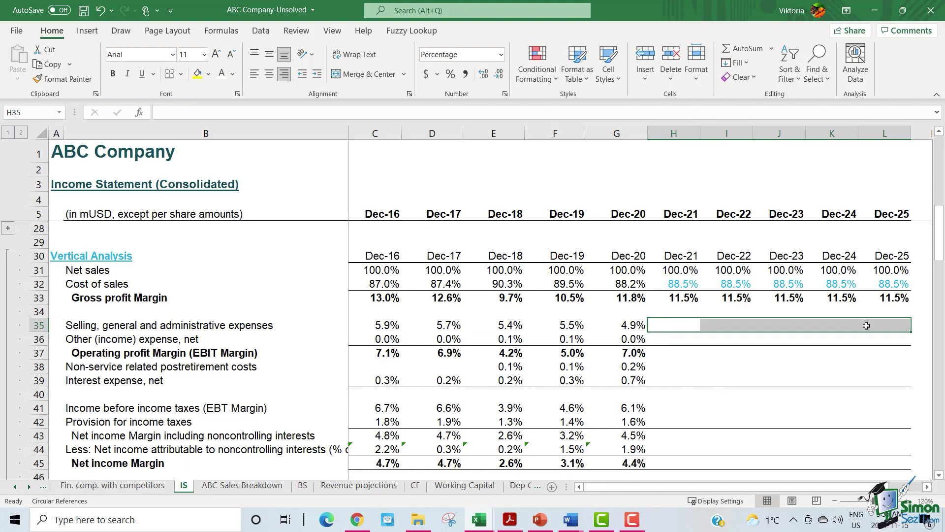
{"action": "type", "text": "5.5%\t5.5%\t5.5%\t5.5%\t5.5%"}
- Forecast other (income) expense at 0% for Dec-21 to Dec-25, with the EBIT Margin calculated as =H33-H35-H36 across those years
{"action": "left_click_drag", "start_coordinate": [99, 339], "coordinate": [617, 339]}
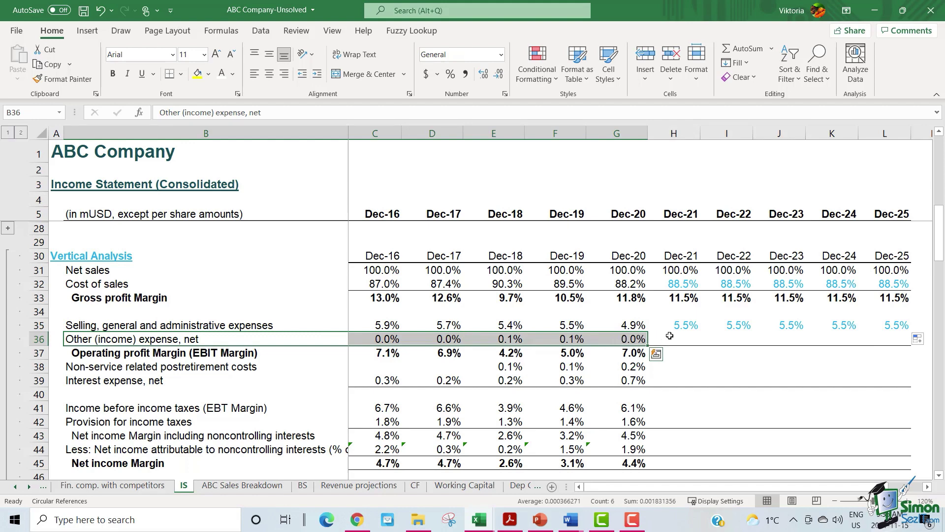
{"action": "left_click_drag", "start_coordinate": [670, 339], "coordinate": [877, 337]}
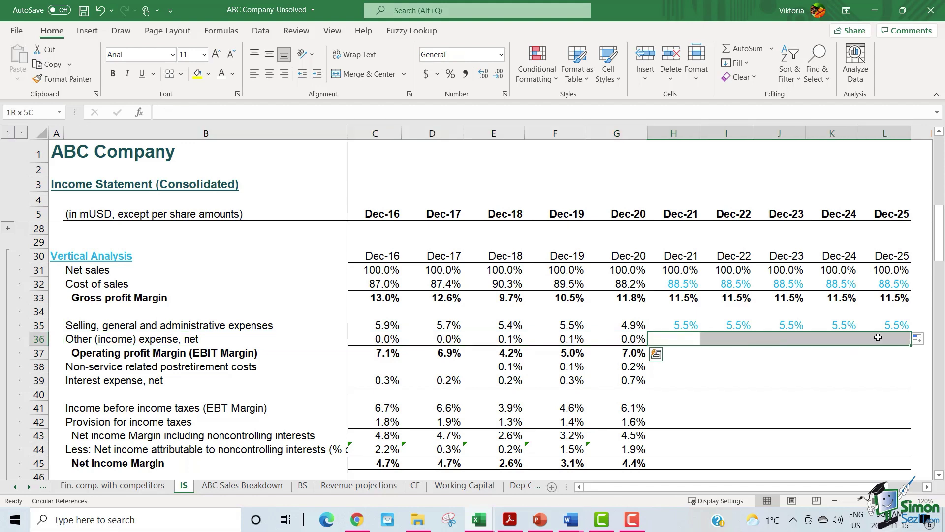
{"action": "left_click", "coordinate": [679, 339]}
{"action": "type", "text": "0"}
{"action": "key", "text": "Return"}
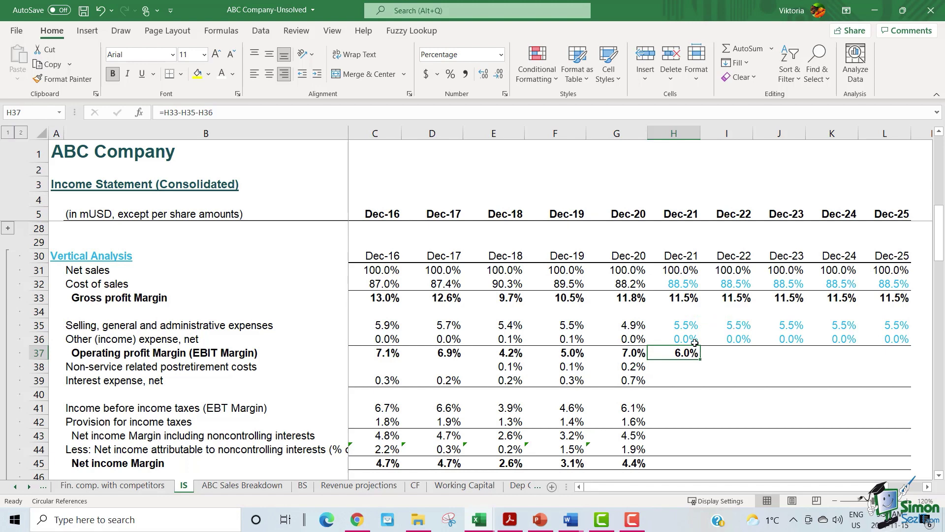
{"action": "left_click_drag", "start_coordinate": [696, 355], "coordinate": [896, 353]}
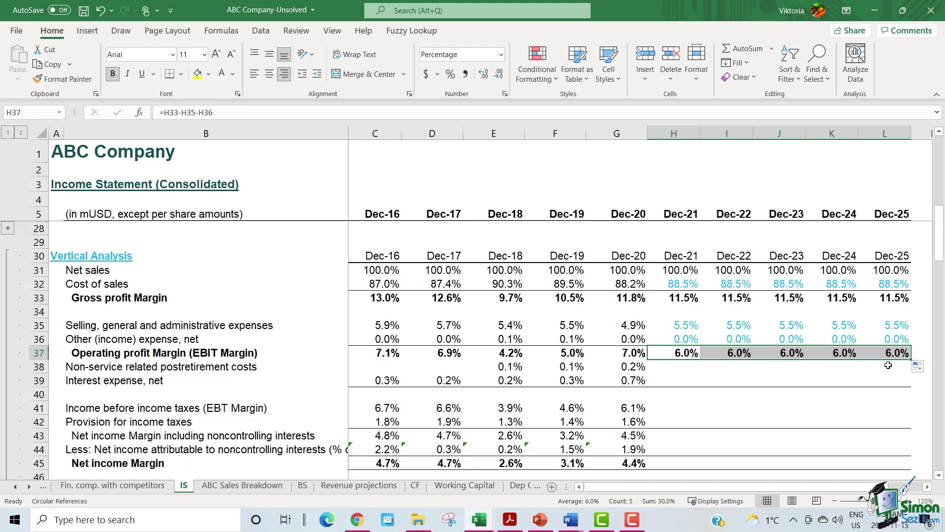
- Review the historical non-service related postretirement costs and forecast them at 0% for each year from Dec-21 to Dec-25
{"action": "key", "text": "Down"}
{"action": "key", "text": "Left"}
{"action": "key", "text": "ctrl+shift+Left"}
{"action": "key", "text": "ctrl+shift+Left"}
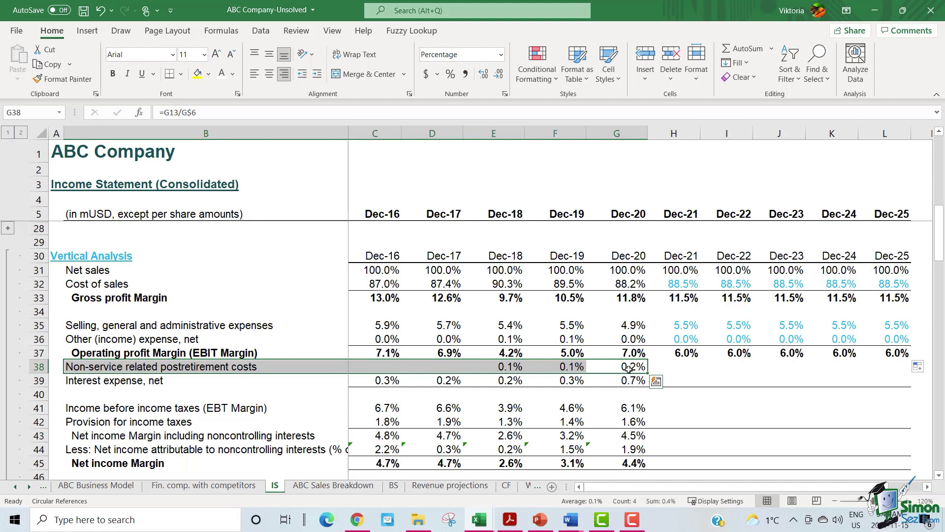
{"action": "key", "text": "Right"}
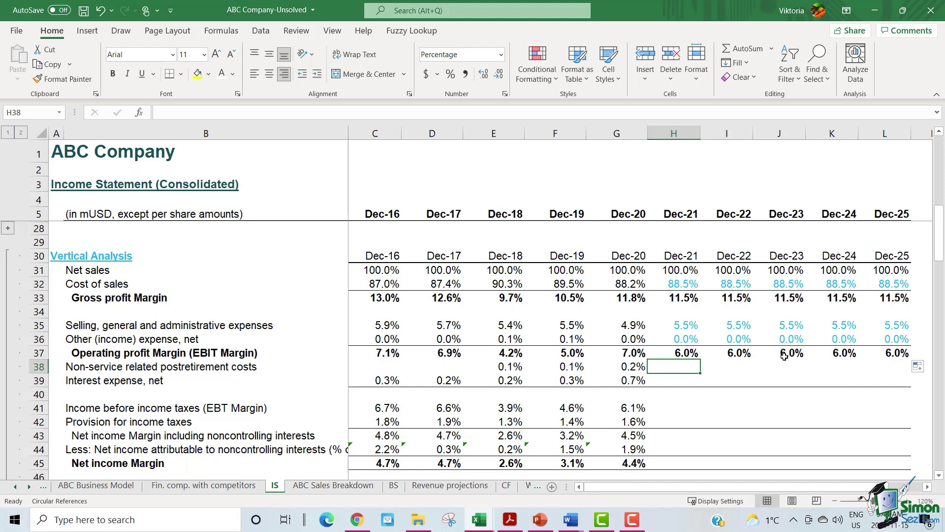
{"action": "type", "text": "0"}
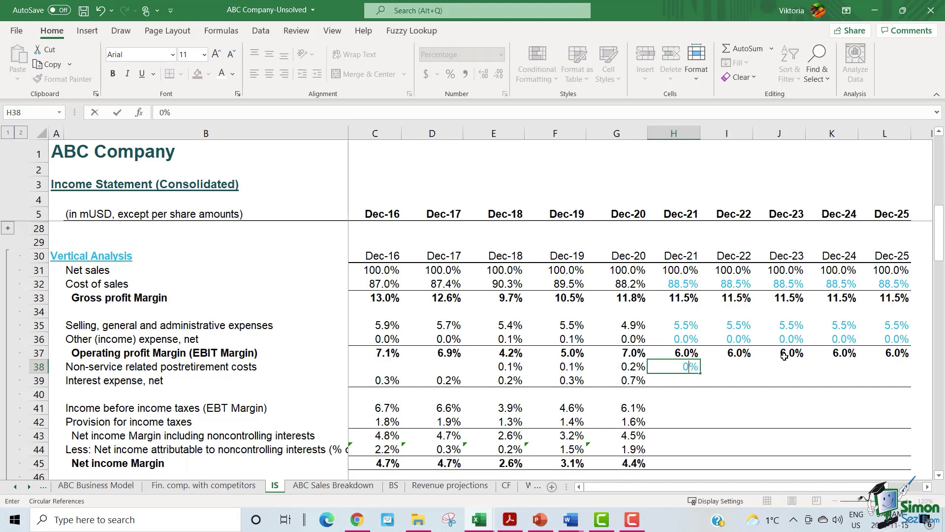
{"action": "key", "text": "Tab"}
{"action": "type", "text": "0"}
{"action": "key", "text": "Tab"}
{"action": "type", "text": "0"}
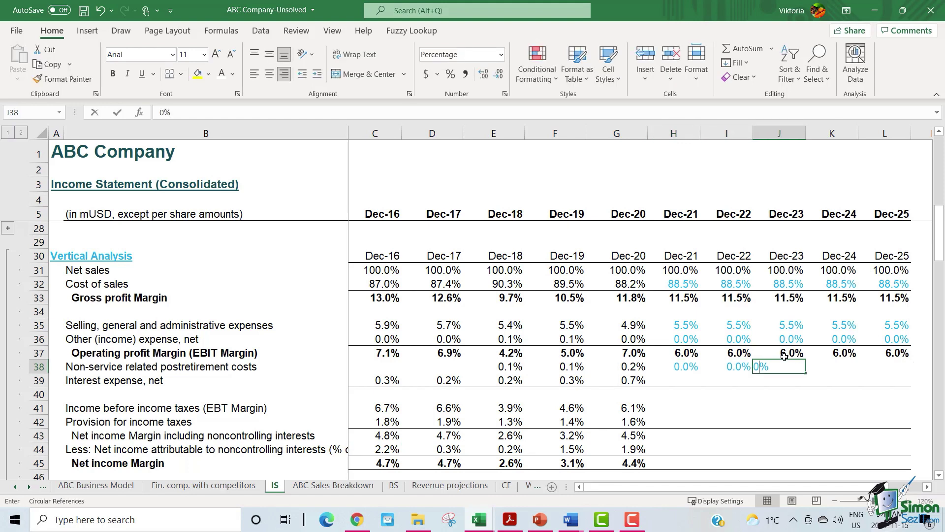
{"action": "key", "text": "Tab"}
{"action": "type", "text": "0"}
{"action": "key", "text": "Tab"}
{"action": "type", "text": "0"}
{"action": "key", "text": "Tab"}
- Review the historical net interest expense ratios and forecast them at 0.3% for Dec-21 to Dec-25
{"action": "left_click_drag", "start_coordinate": [567, 380], "coordinate": [148, 380]}
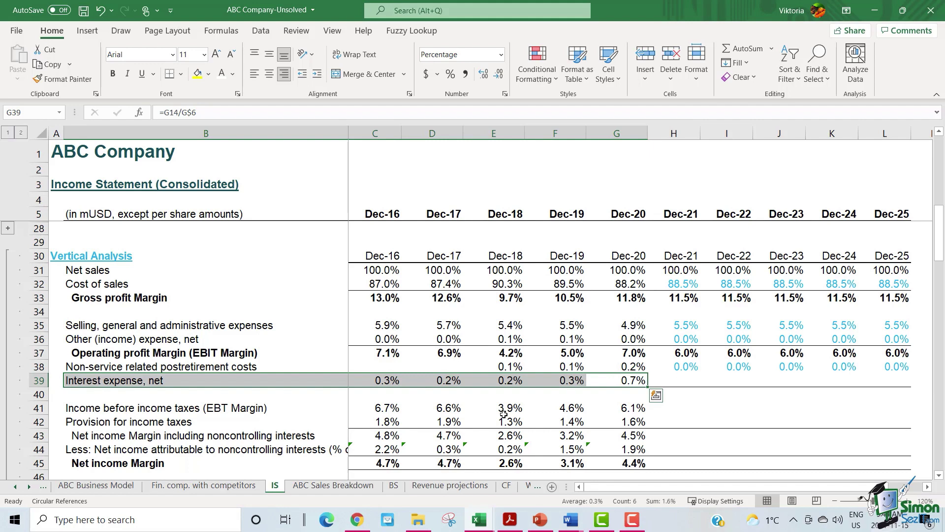
{"action": "left_click_drag", "start_coordinate": [382, 380], "coordinate": [630, 381]}
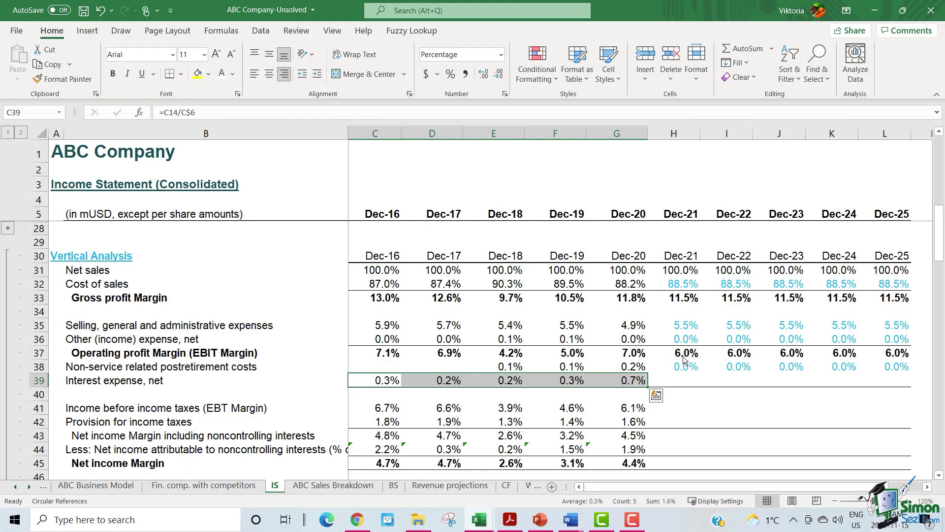
{"action": "left_click_drag", "start_coordinate": [676, 381], "coordinate": [863, 381]}
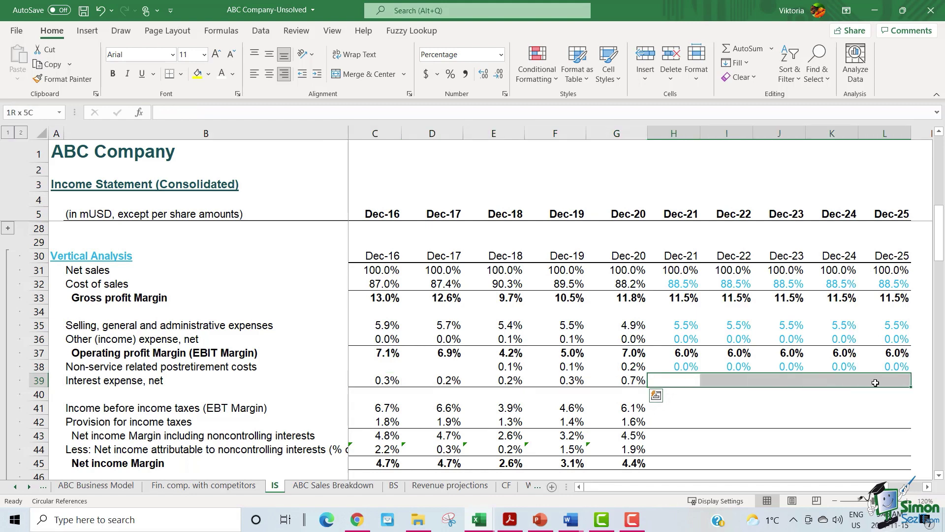
{"action": "left_click_drag", "start_coordinate": [639, 382], "coordinate": [392, 382]}
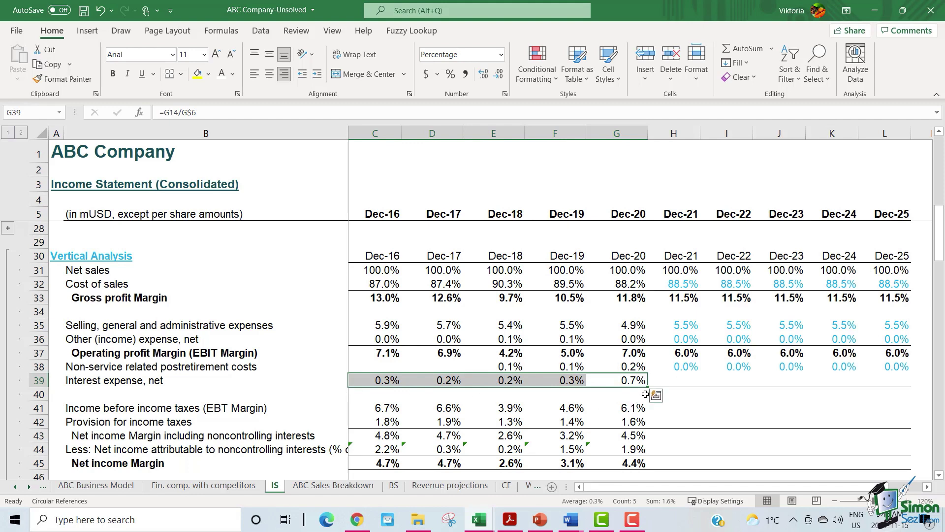
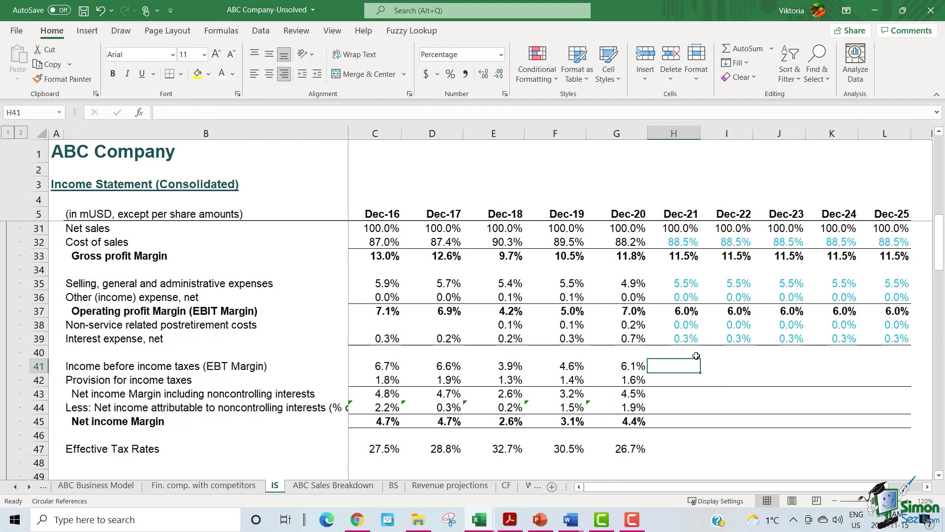
- Calculate the Dec-21 EBT Margin as =H37-H38-H39 and extend the formula through Dec-25
{"action": "type", "text": "="}
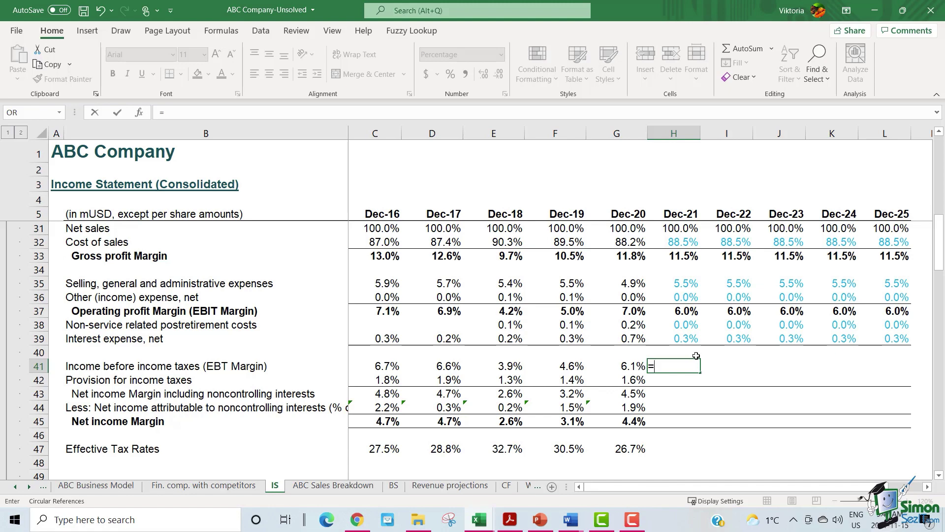
{"action": "left_click", "coordinate": [684, 313]}
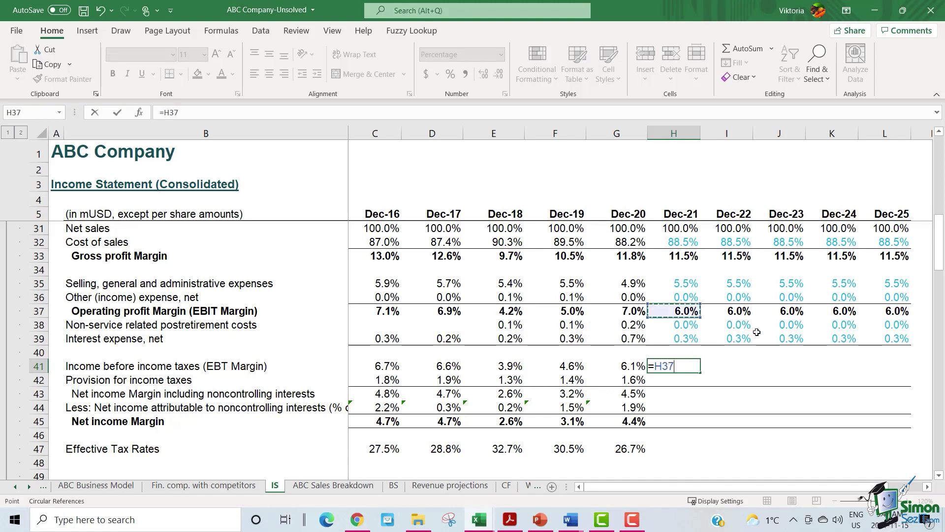
{"action": "type", "text": "-"}
{"action": "left_click", "coordinate": [684, 325]}
{"action": "type", "text": "-"}
{"action": "left_click", "coordinate": [682, 339]}
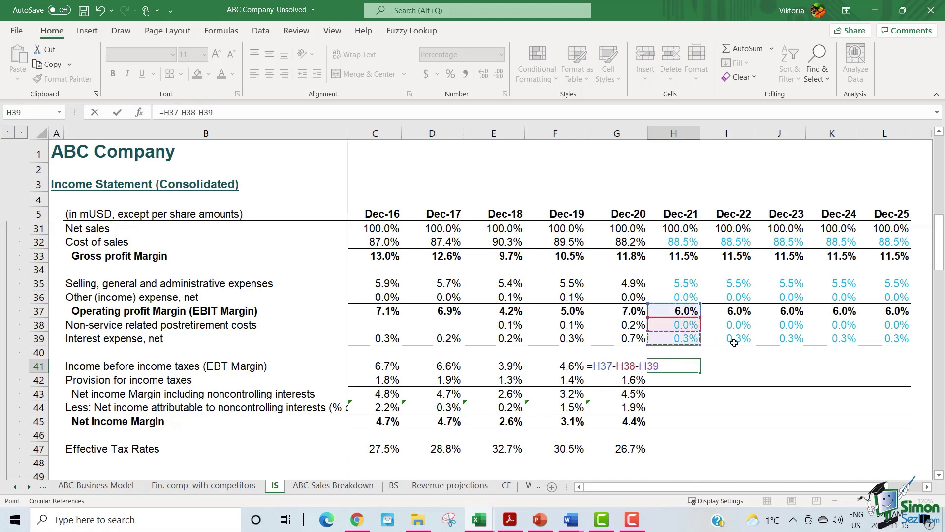
{"action": "key", "text": "ctrl+Return"}
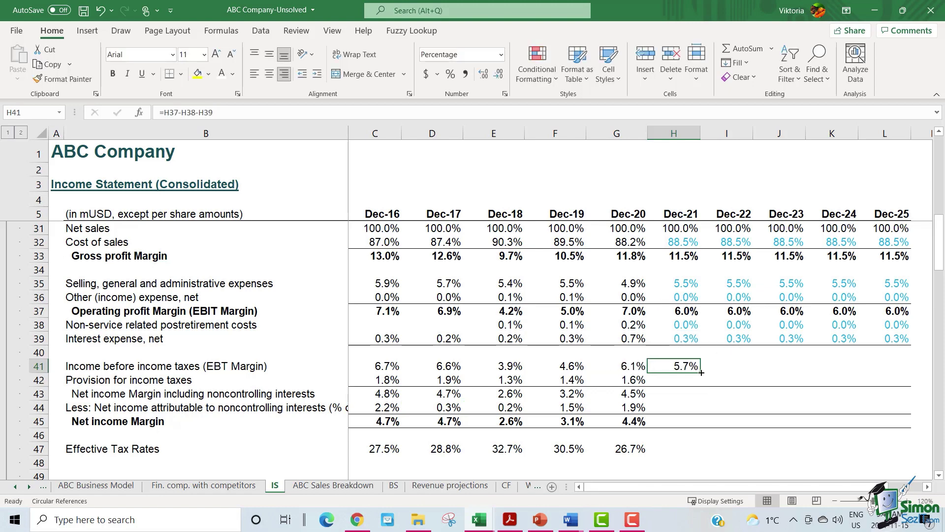
{"action": "left_click_drag", "start_coordinate": [701, 373], "coordinate": [907, 372]}
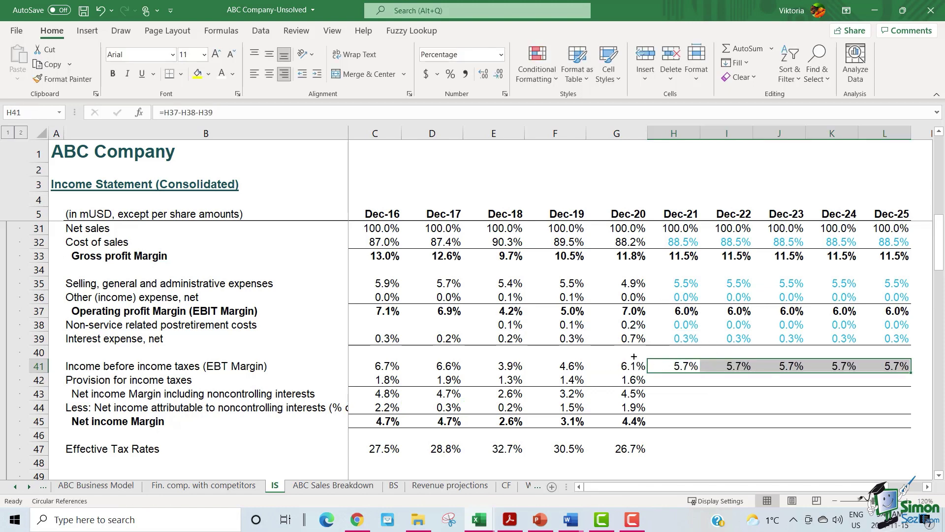
- Copy the formatting of the forecast postretirement costs onto the Dec-21 to Dec-25 EBT Margin cells
{"action": "left_click_drag", "start_coordinate": [684, 325], "coordinate": [896, 325]}
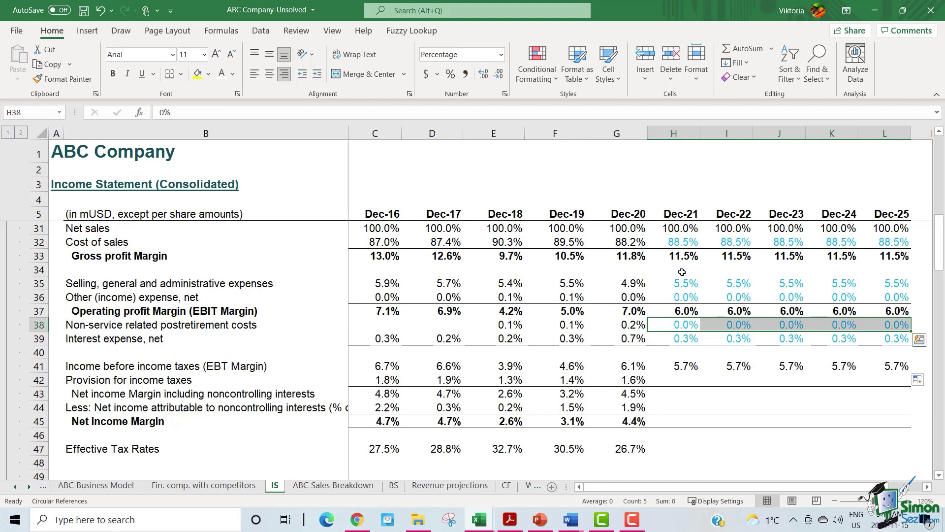
{"action": "double_click", "coordinate": [63, 78]}
{"action": "left_click", "coordinate": [686, 367]}
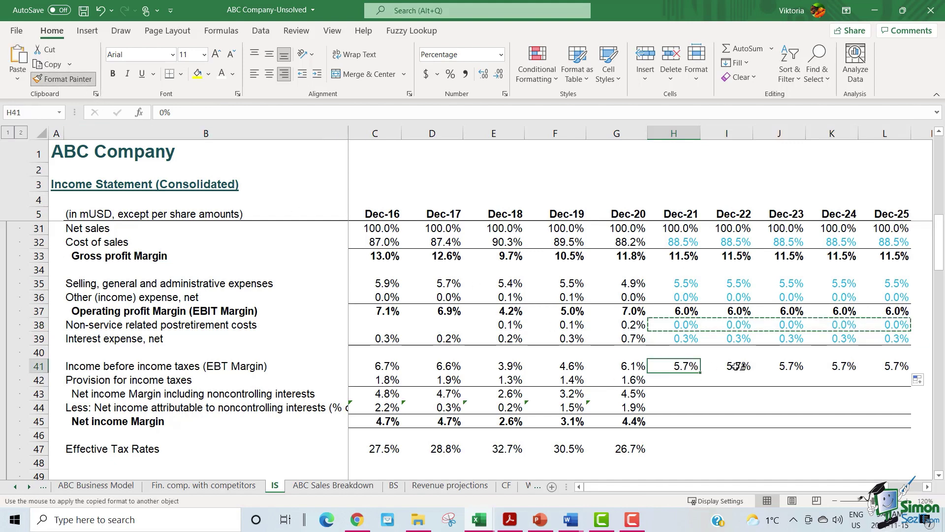
{"action": "left_click_drag", "start_coordinate": [737, 366], "coordinate": [896, 367]}
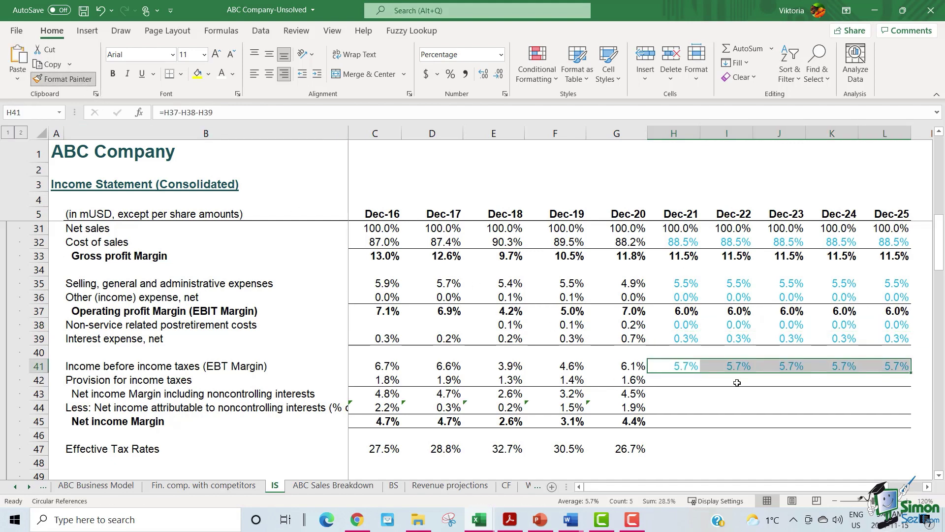
{"action": "left_click", "coordinate": [737, 382]}
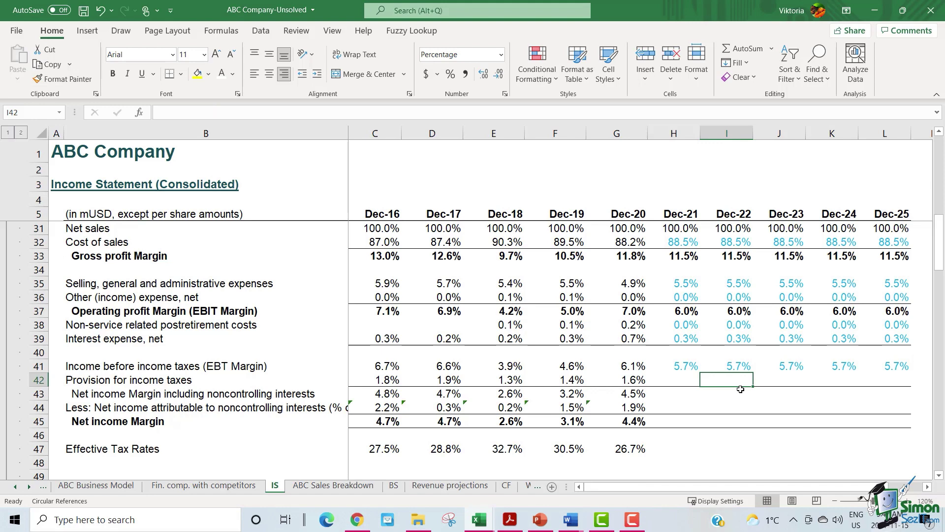
- Review the historical provision for income taxes and forecast it at 1.6% for each year from Dec-21 to Dec-25
{"action": "left_click_drag", "start_coordinate": [374, 379], "coordinate": [621, 379]}
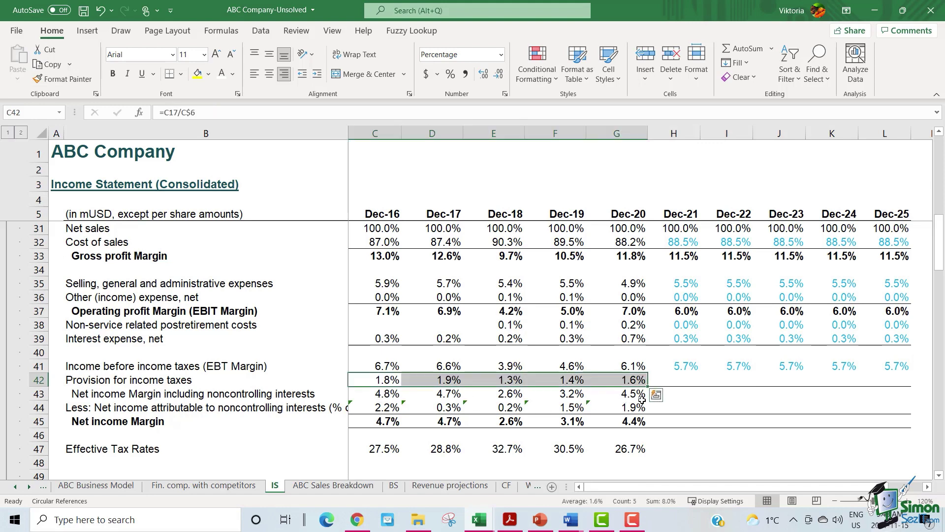
{"action": "left_click", "coordinate": [687, 378]}
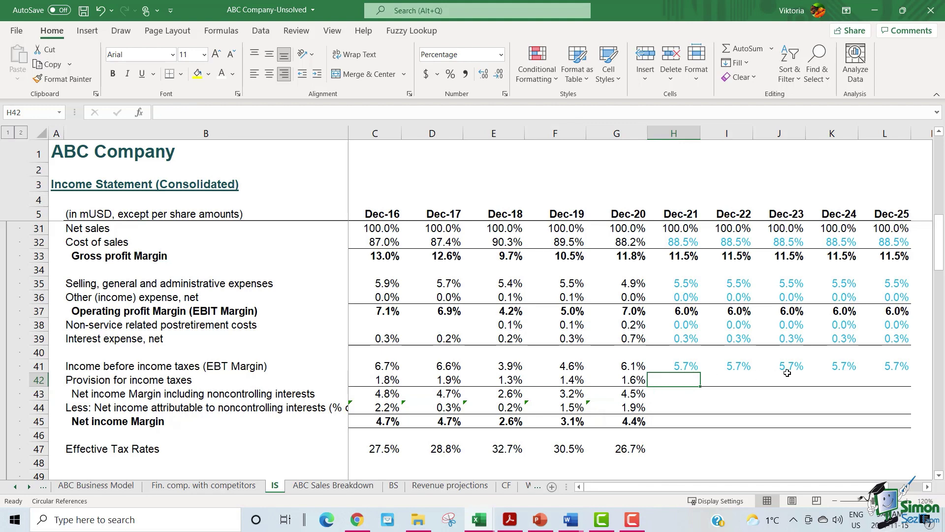
{"action": "type", "text": "1.6"}
{"action": "key", "text": "Tab"}
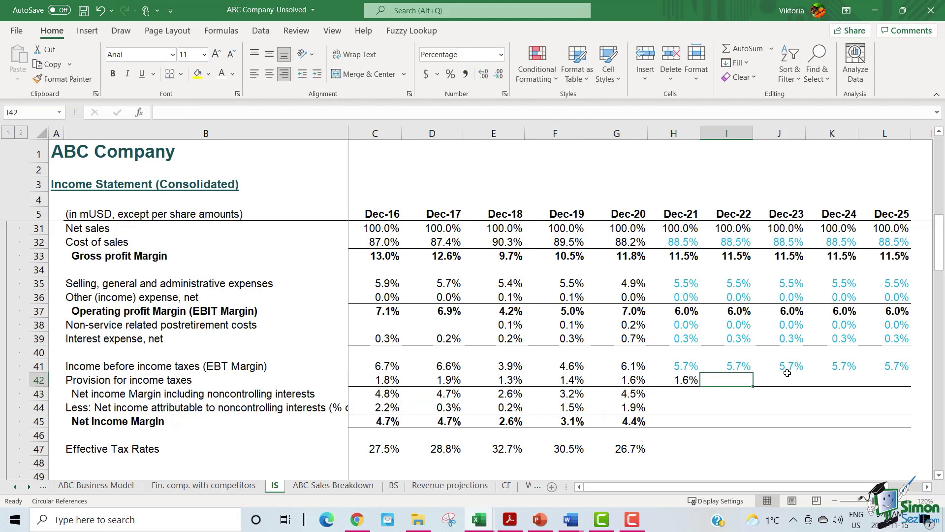
{"action": "type", "text": "1.6"}
{"action": "key", "text": "Return"}
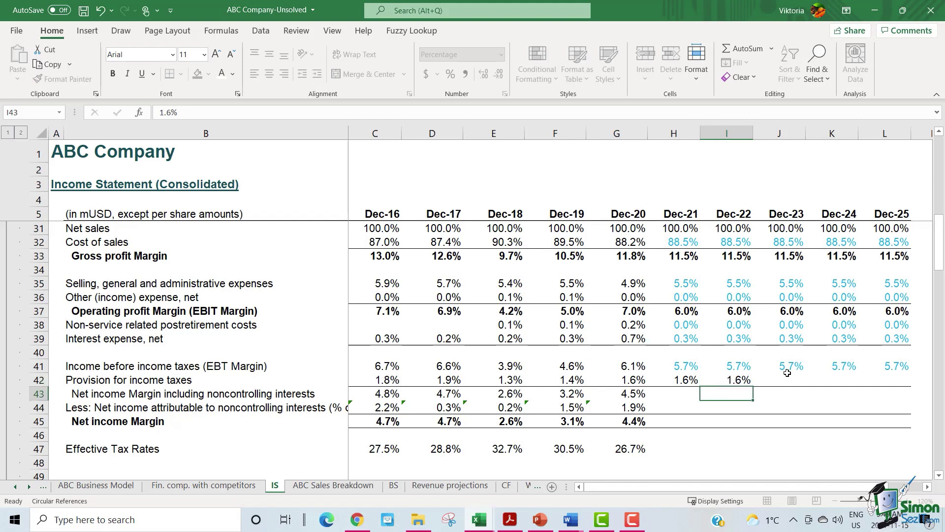
{"action": "left_click", "coordinate": [787, 373]}
{"action": "type", "text": "1.6"}
{"action": "key", "text": "ctrl+Return"}
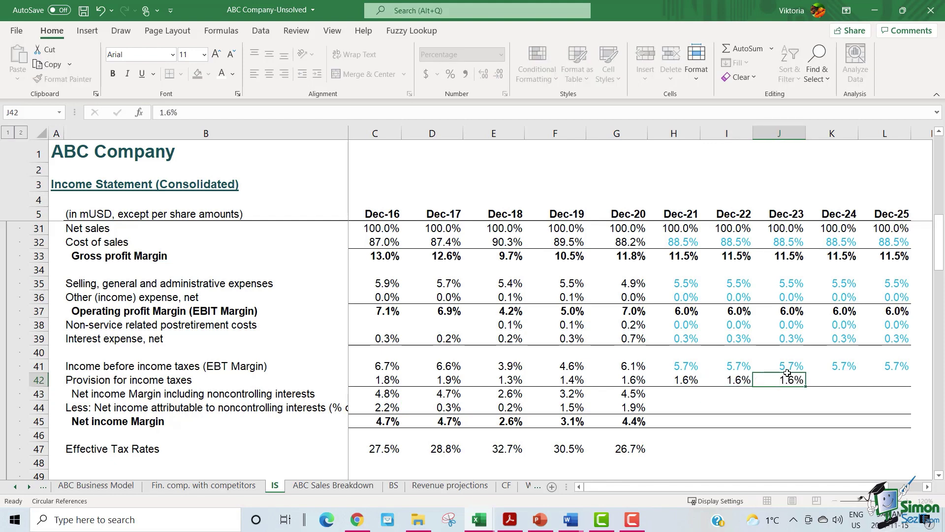
{"action": "key", "text": "Tab"}
{"action": "type", "text": "1.6"}
{"action": "key", "text": "ctrl+Return"}
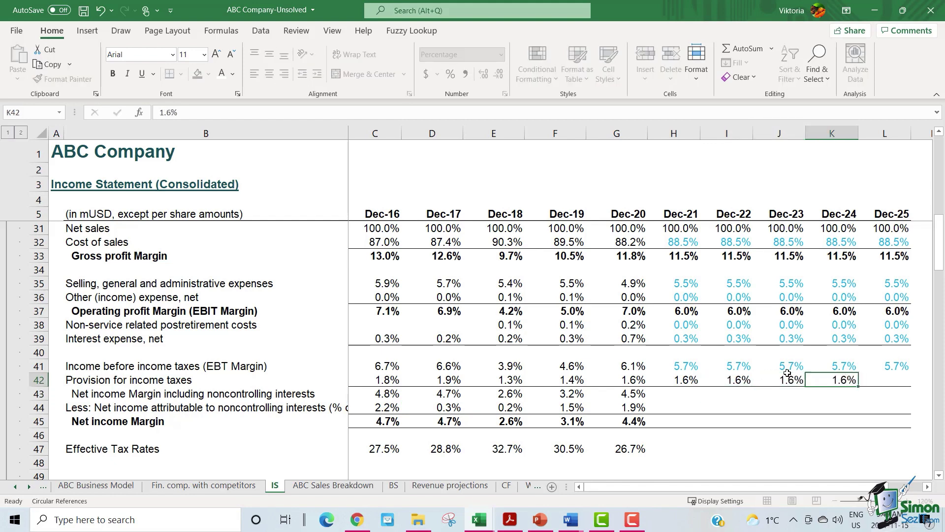
{"action": "key", "text": "Tab"}
{"action": "type", "text": "1."}
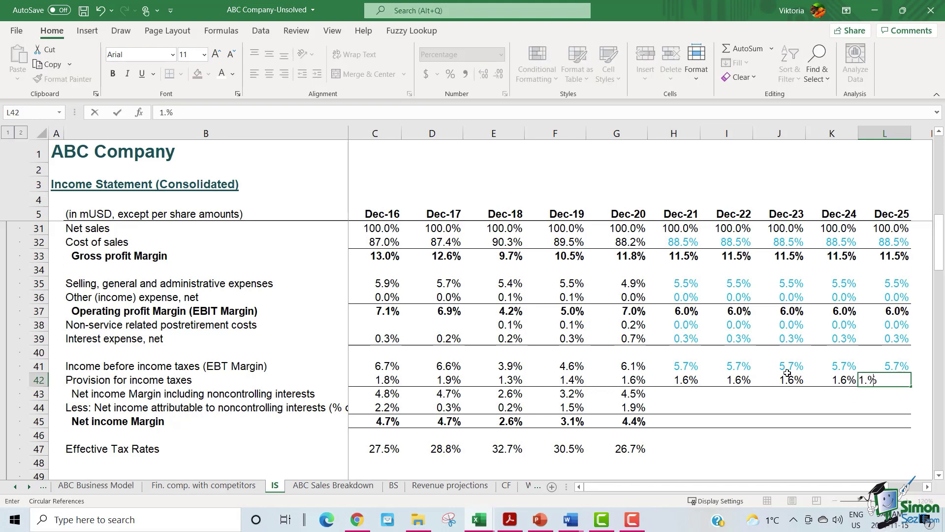
{"action": "type", "text": "6"}
{"action": "key", "text": "ctrl+Return"}
- Apply the same blue forecast formatting to the Dec-21 to Dec-25 provision for income taxes
{"action": "key", "text": "shift+Left"}
{"action": "key", "text": "shift+Left"}
{"action": "key", "text": "shift+Left"}
{"action": "key", "text": "shift+Left"}
{"action": "key", "text": "F4"}
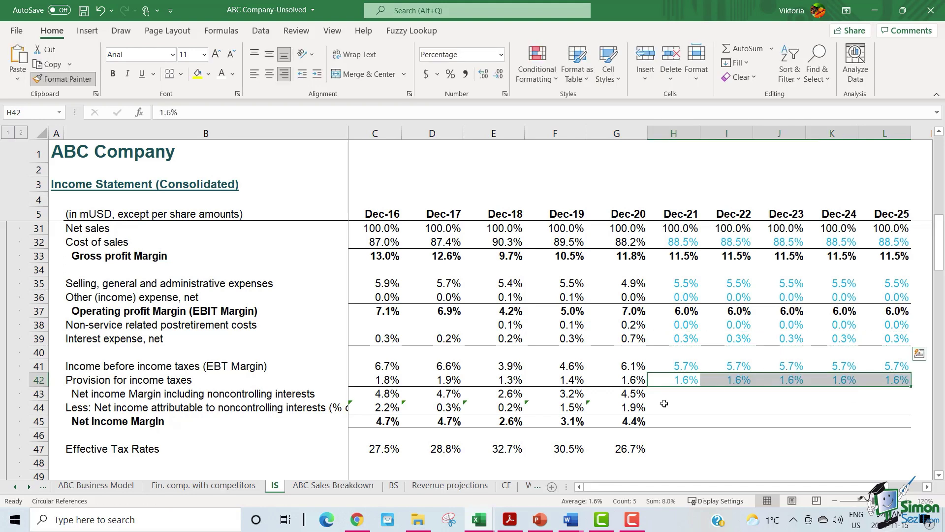
- Calculate the Dec-21 Net income Margin including noncontrolling interests as =H41-H42 and extend the formula through Dec-25
{"action": "left_click", "coordinate": [670, 394]}
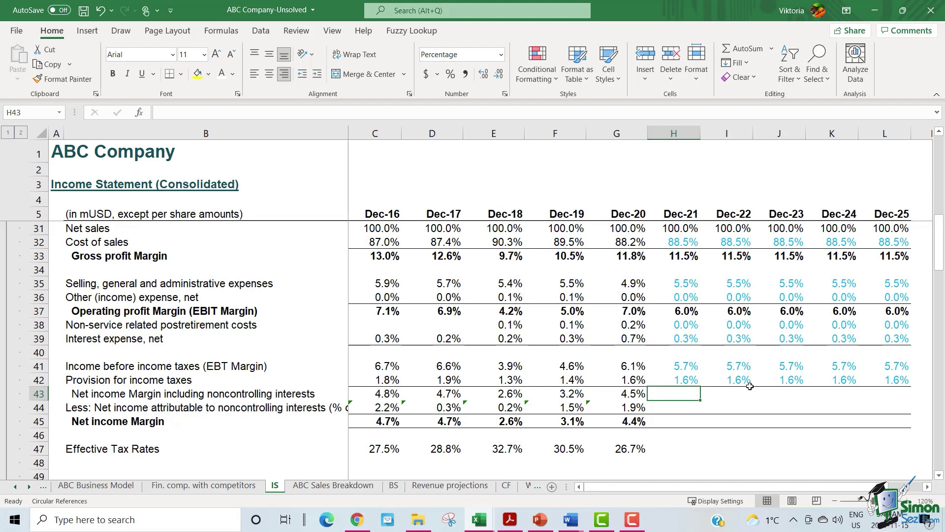
{"action": "type", "text": "="}
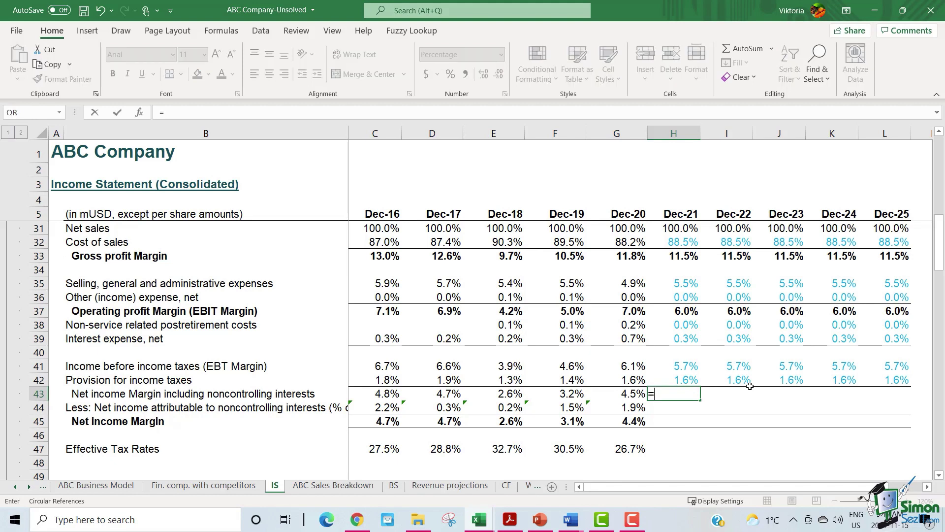
{"action": "key", "text": "Up"}
{"action": "key", "text": "Up"}
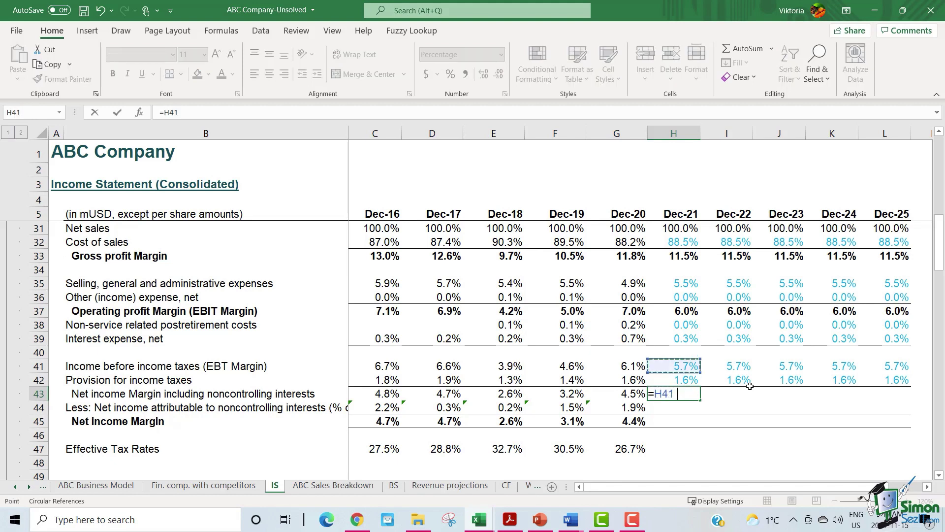
{"action": "type", "text": "-"}
{"action": "key", "text": "Up"}
{"action": "key", "text": "Return"}
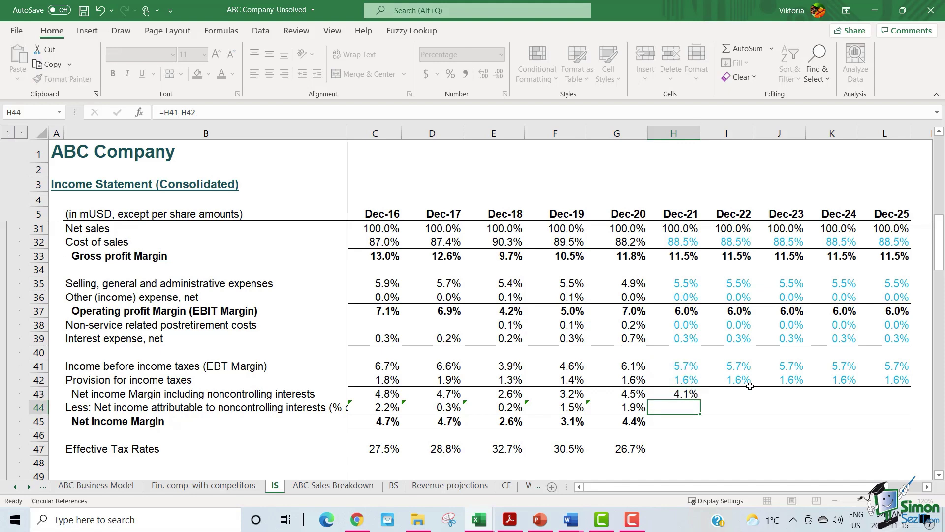
{"action": "left_click", "coordinate": [698, 397]}
{"action": "left_click_drag", "start_coordinate": [699, 398], "coordinate": [906, 400]}
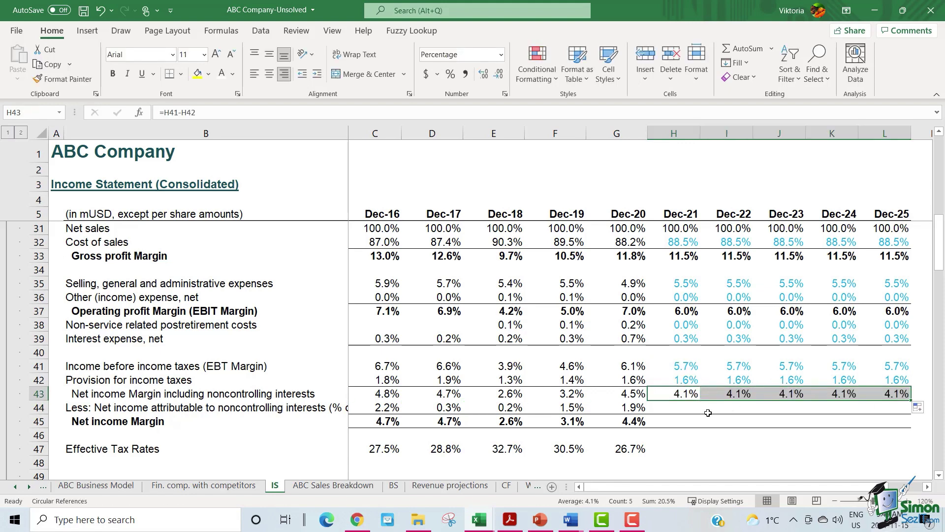
- Review the historical noncontrolling interests percentages, especially Dec-19 to Dec-20, and forecast the row at 1.7% for each year from Dec-21 to Dec-25
{"action": "left_click", "coordinate": [710, 411]}
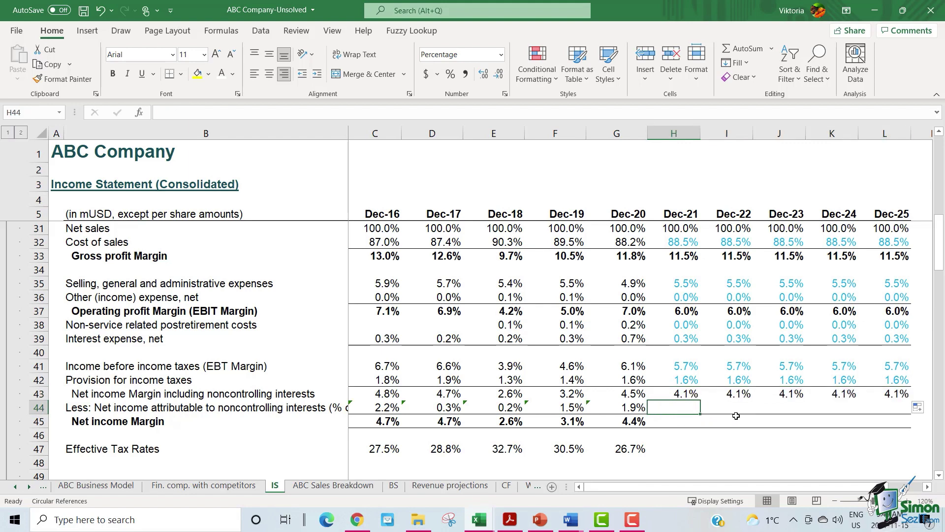
{"action": "left_click_drag", "start_coordinate": [628, 407], "coordinate": [379, 408]}
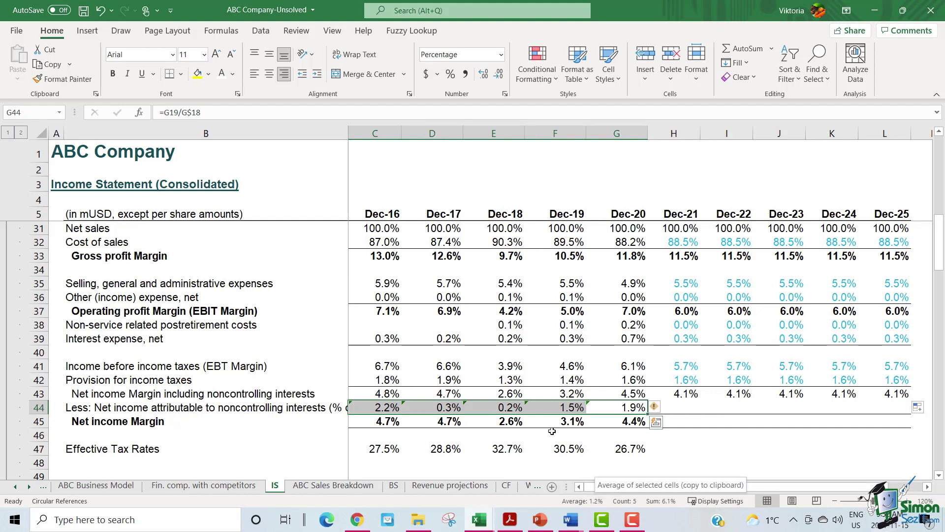
{"action": "left_click_drag", "start_coordinate": [552, 409], "coordinate": [615, 409]}
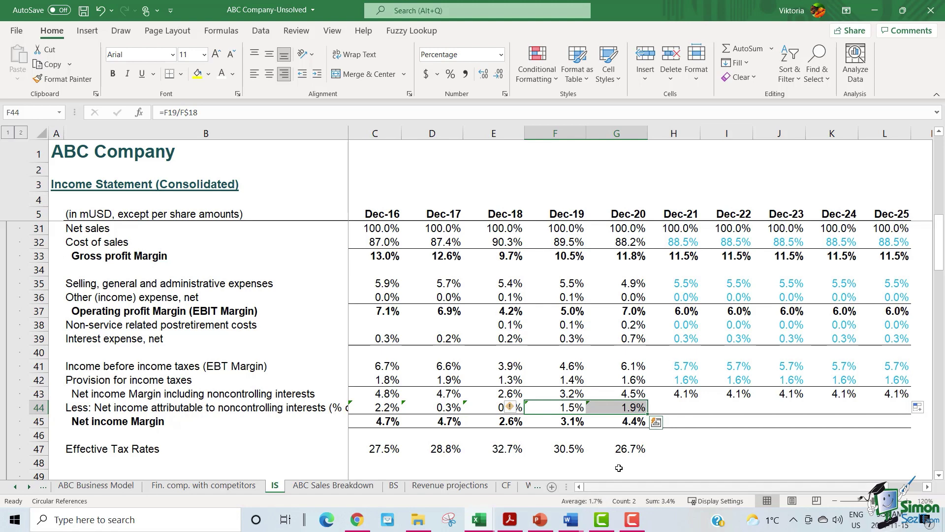
{"action": "left_click", "coordinate": [676, 404]}
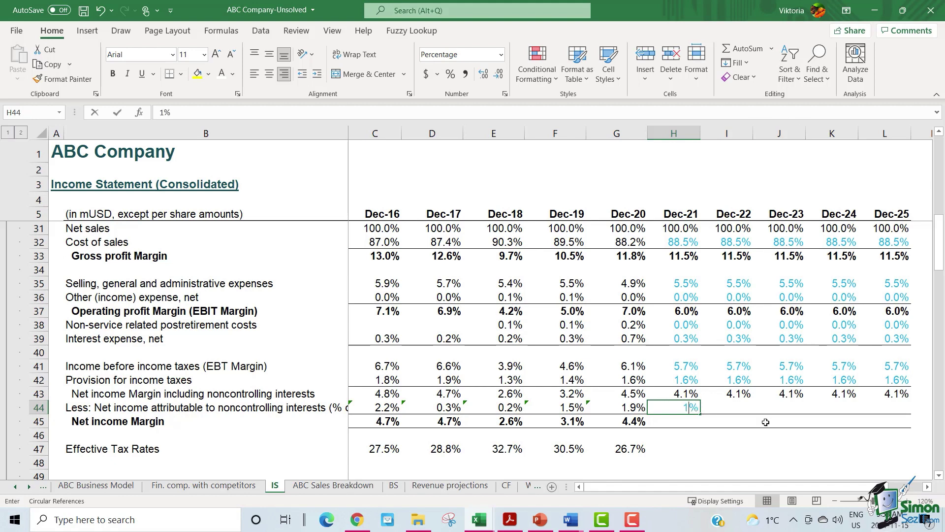
{"action": "type", "text": "1.7"}
{"action": "key", "text": "Return"}
{"action": "key", "text": "Up"}
{"action": "key", "text": "Right"}
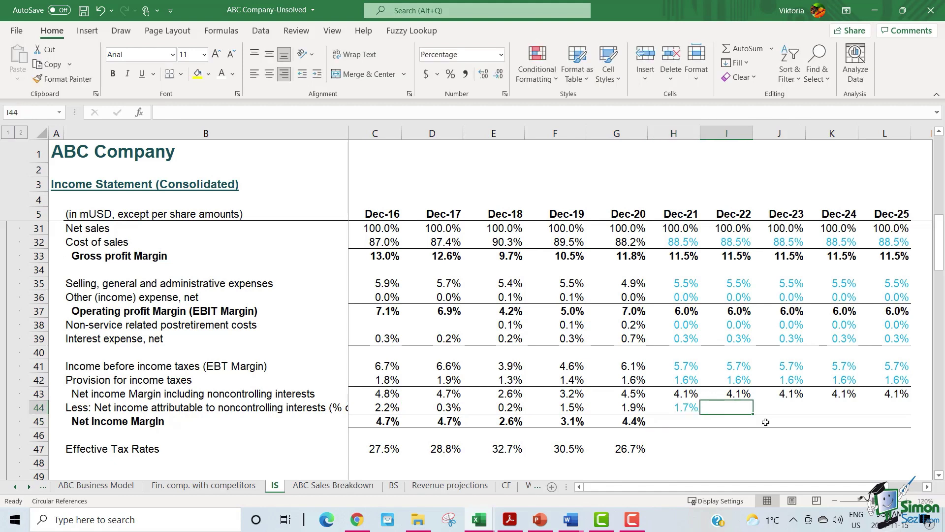
{"action": "left_click", "coordinate": [695, 410]}
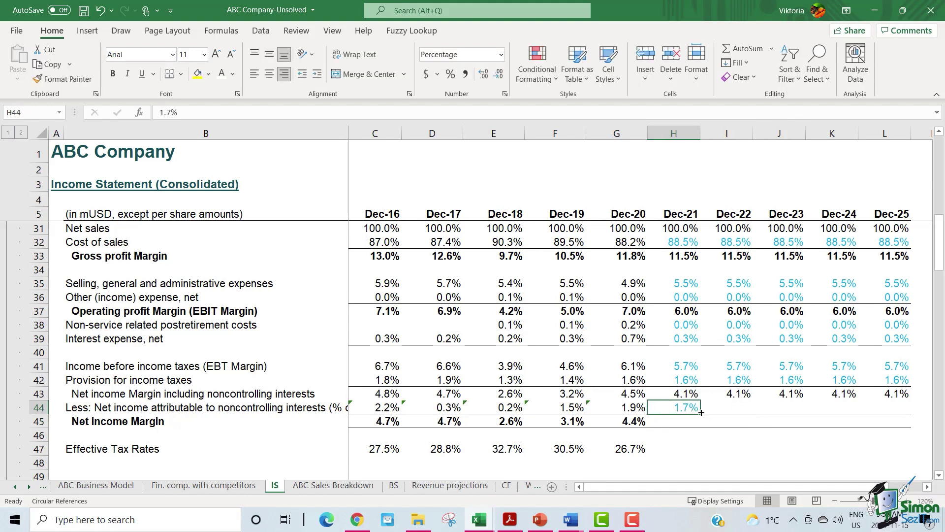
{"action": "left_click_drag", "start_coordinate": [700, 414], "coordinate": [897, 413]}
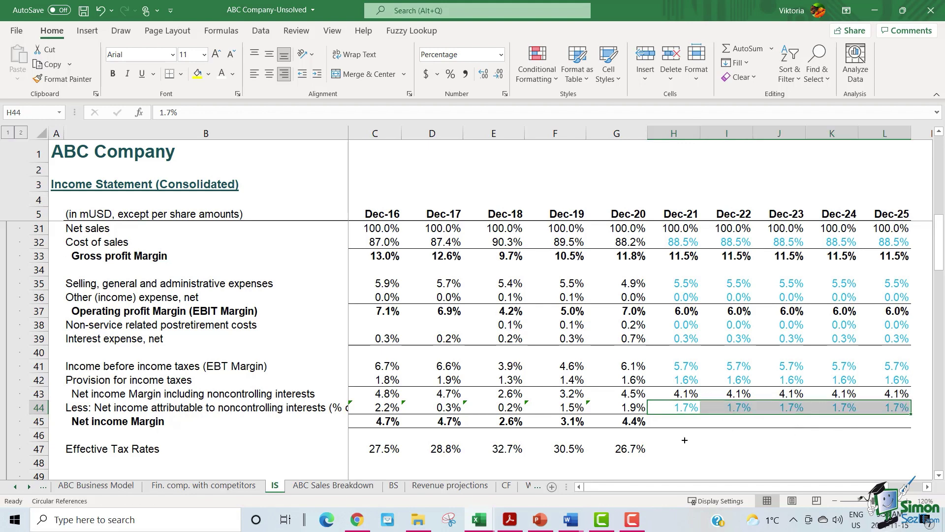
- Calculate the Dec-21 Net income Margin as =H43-H44 and extend the formula through Dec-25
{"action": "left_click", "coordinate": [676, 422]}
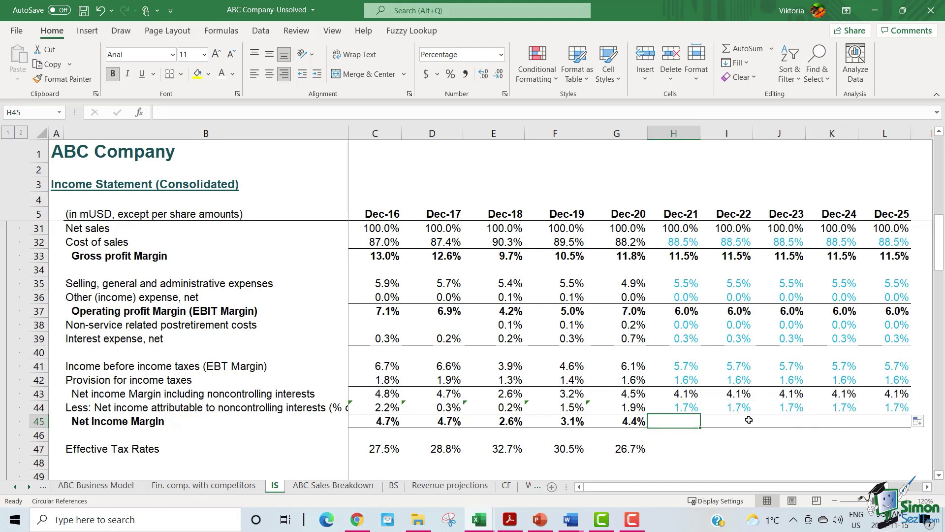
{"action": "type", "text": "="}
{"action": "key", "text": "Up"}
{"action": "key", "text": "Up"}
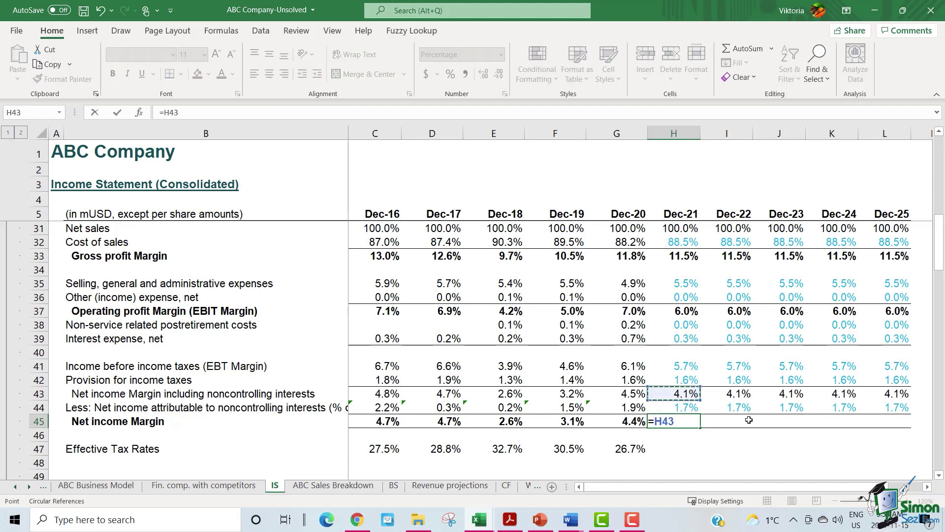
{"action": "type", "text": "-"}
{"action": "key", "text": "Up"}
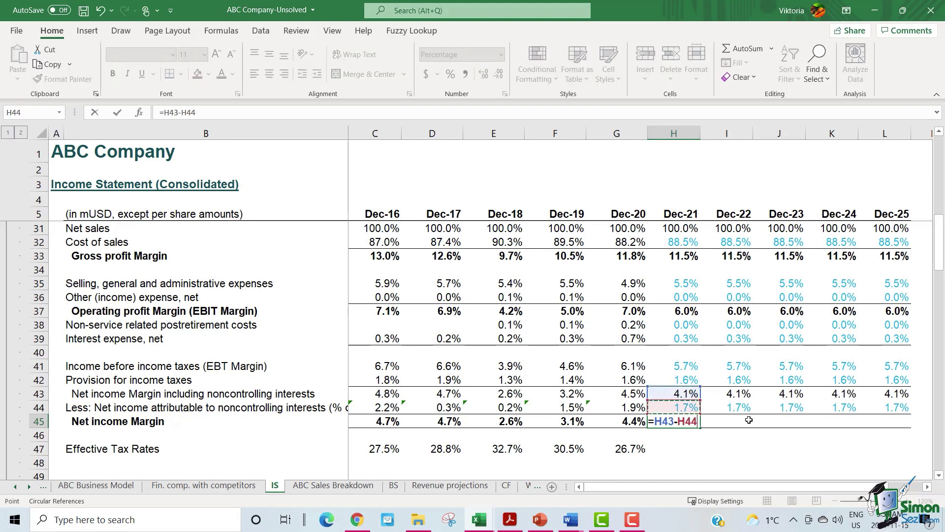
{"action": "key", "text": "Return"}
{"action": "left_click", "coordinate": [696, 424]}
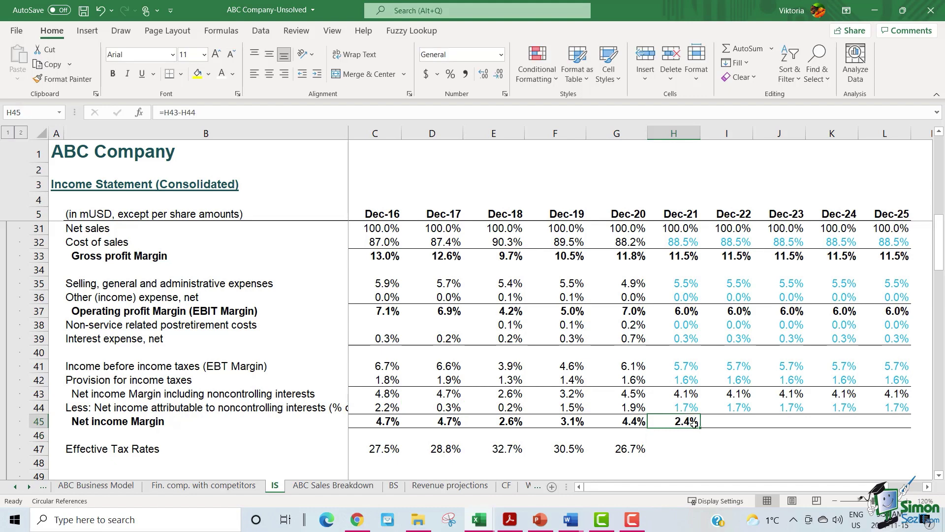
{"action": "left_click_drag", "start_coordinate": [700, 428], "coordinate": [911, 427]}
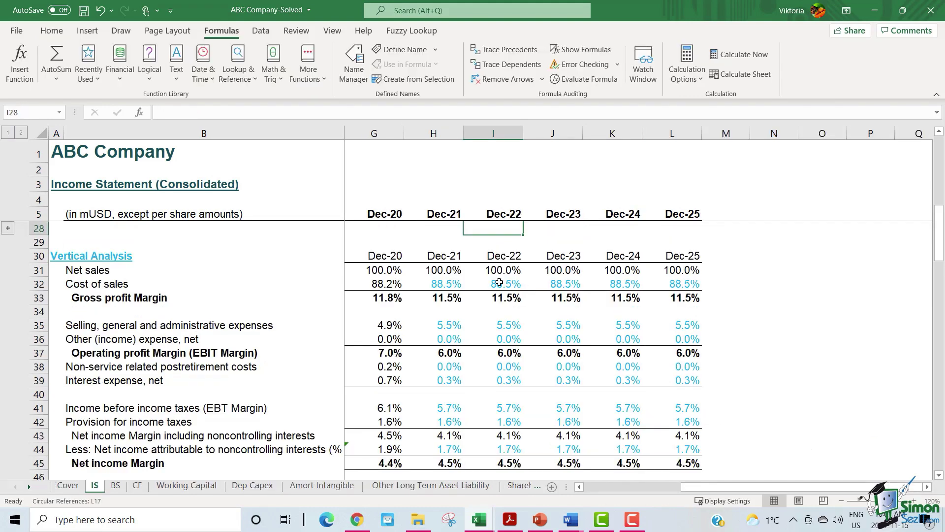
- In the ABC Company-Solved income statement, calculate Dec-21 cost of sales from net sales and the forecast cost percentage as =H6*H32
{"action": "left_click_drag", "start_coordinate": [431, 280], "coordinate": [675, 284]}
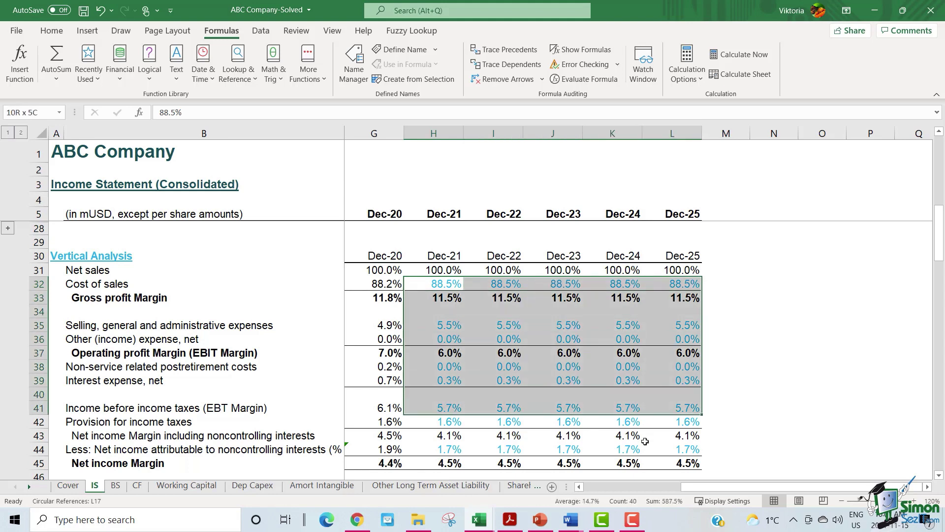
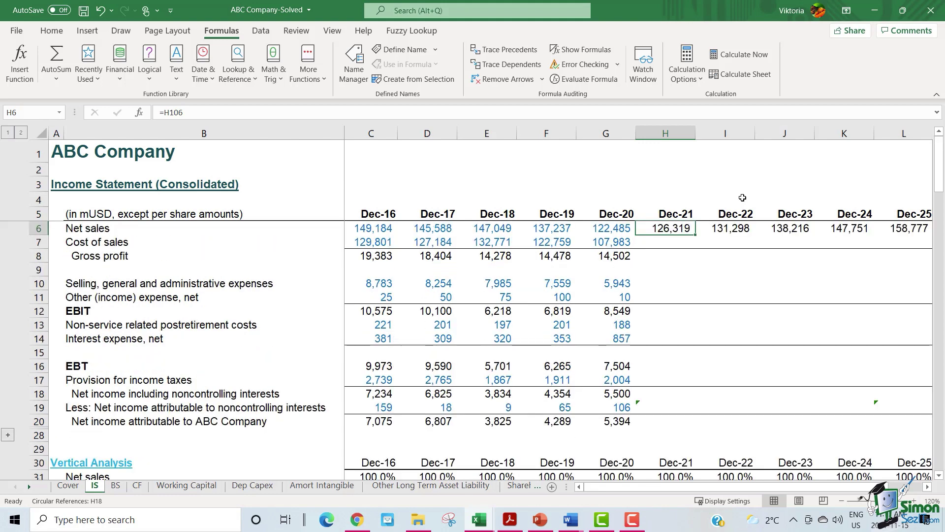
{"action": "scroll", "coordinate": [699, 235], "scroll_direction": "down", "scroll_amount": 3}
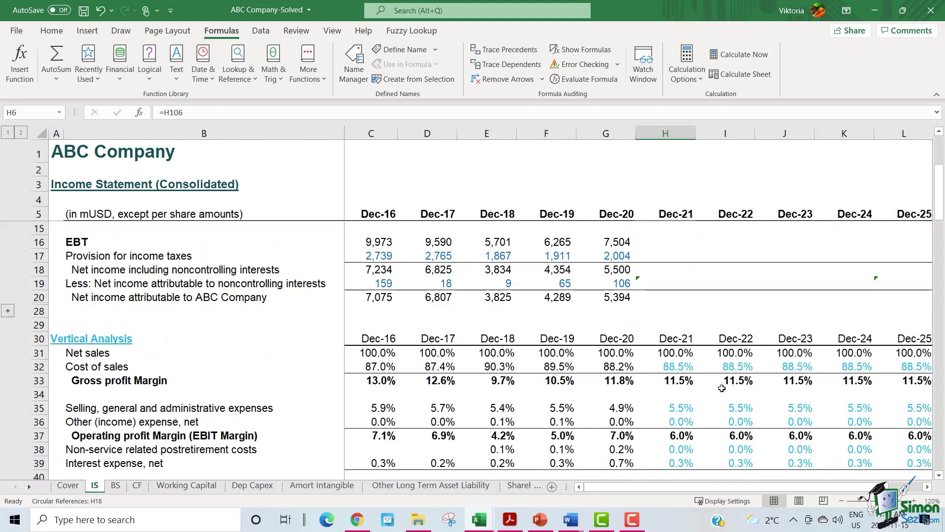
{"action": "left_click", "coordinate": [687, 373]}
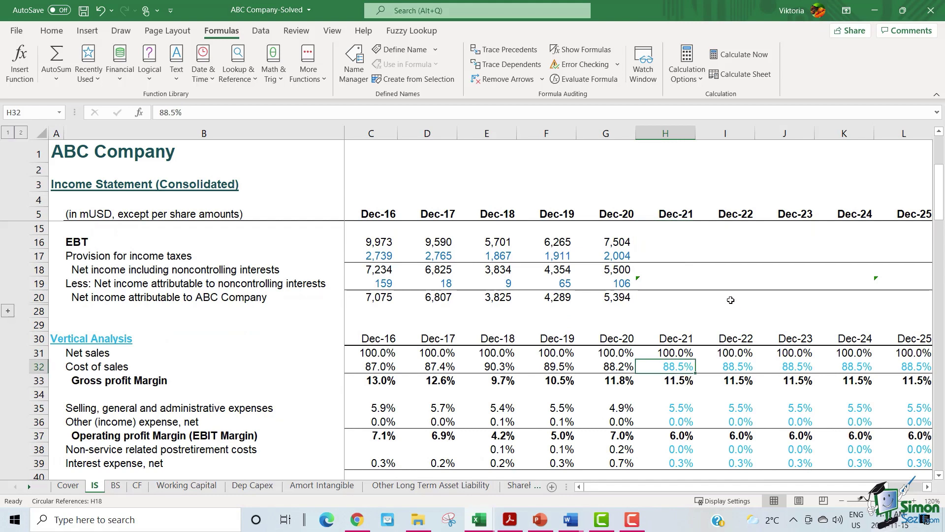
{"action": "scroll", "coordinate": [731, 300], "scroll_direction": "up", "scroll_amount": 3}
{"action": "left_click", "coordinate": [685, 240]}
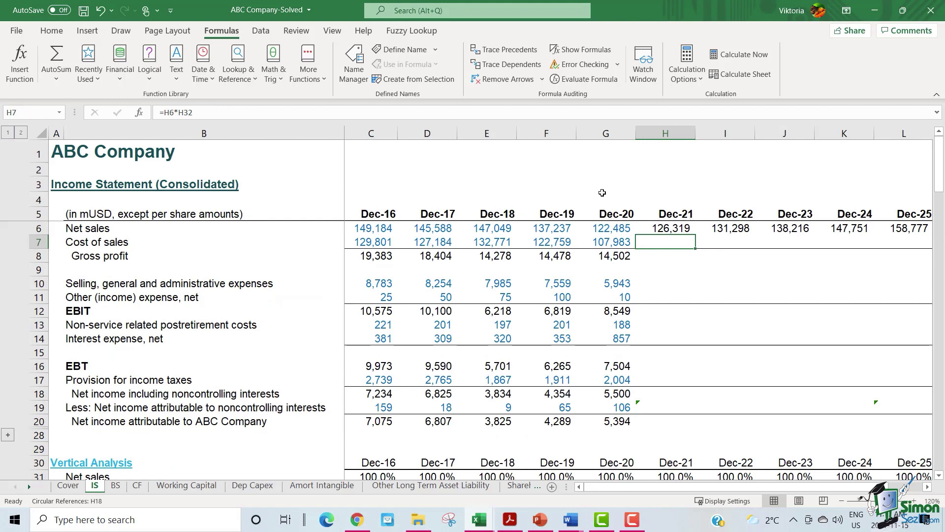
{"action": "type", "text": "="}
{"action": "left_click", "coordinate": [664, 228]}
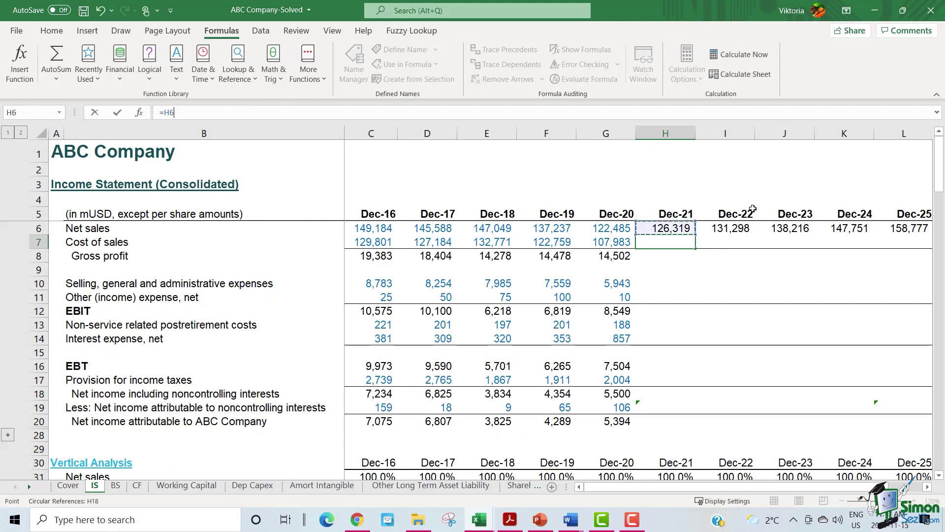
{"action": "type", "text": "*"}
{"action": "scroll", "coordinate": [753, 295], "scroll_direction": "down", "scroll_amount": 3}
{"action": "left_click", "coordinate": [664, 367]}
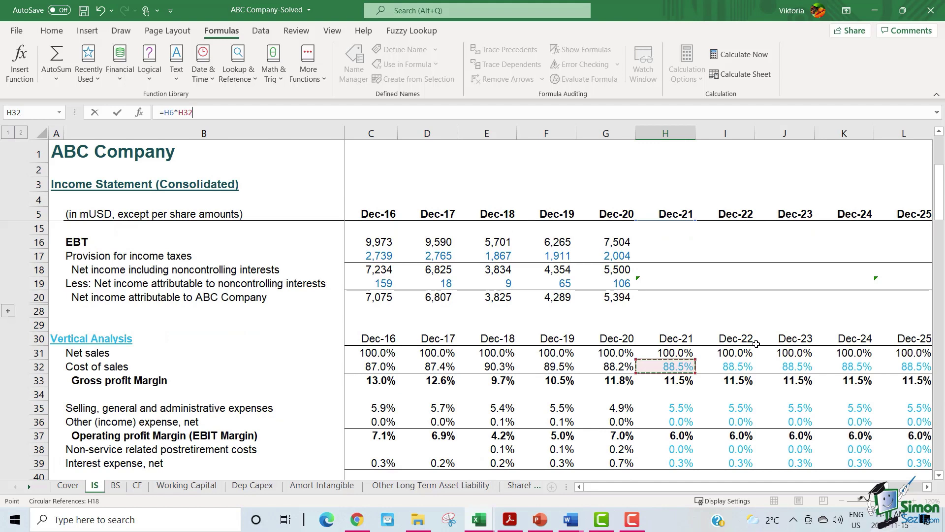
{"action": "key", "text": "Return"}
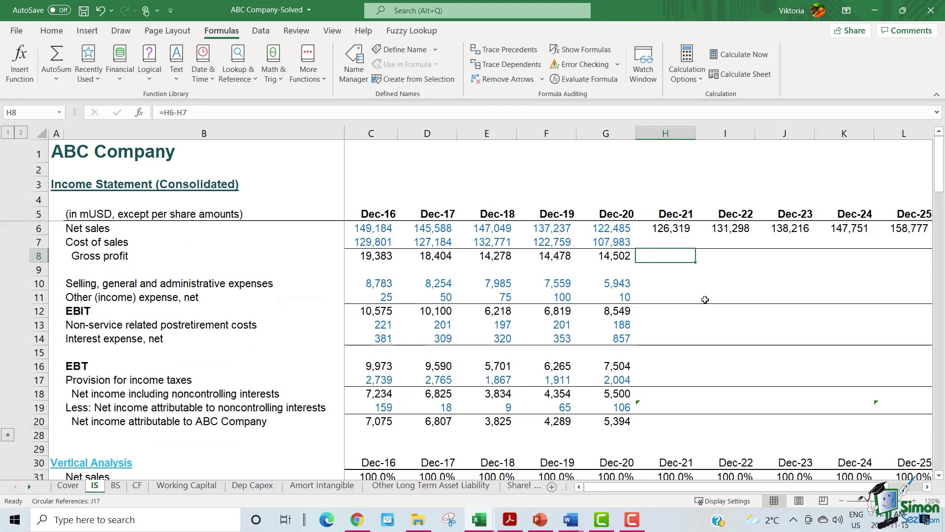
- Extend the Dec-21 cost of sales formula through Dec-25 and check the Dec-22 net sales and cost of sales formulas
{"action": "left_click", "coordinate": [670, 241]}
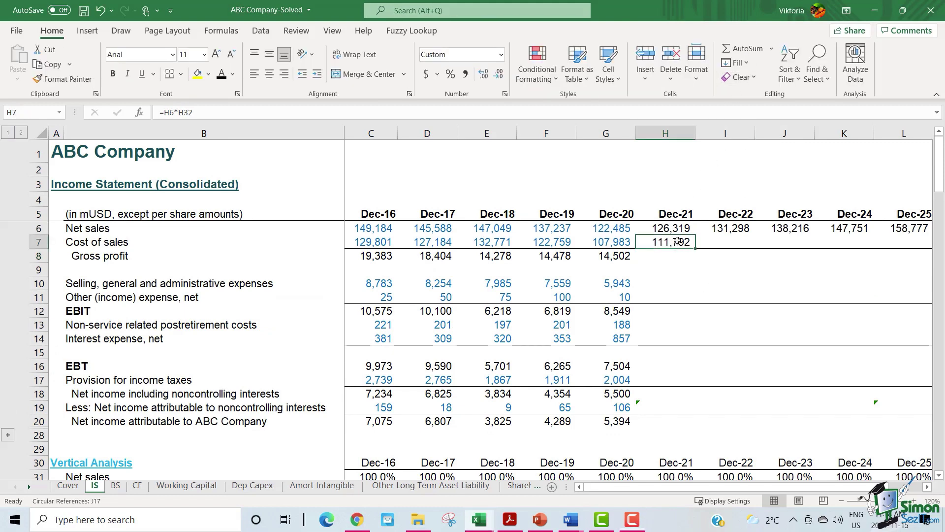
{"action": "left_click_drag", "start_coordinate": [695, 249], "coordinate": [916, 242]}
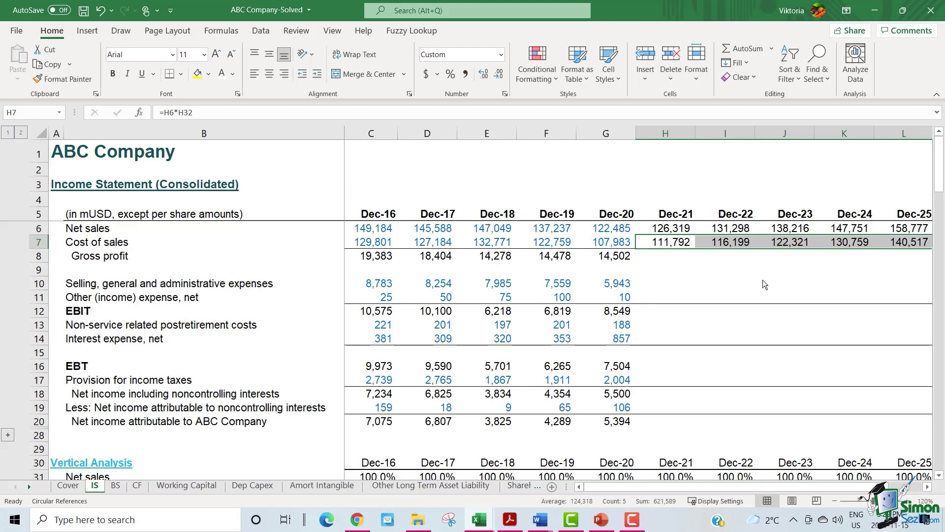
{"action": "key", "text": "Right"}
{"action": "key", "text": "Up"}
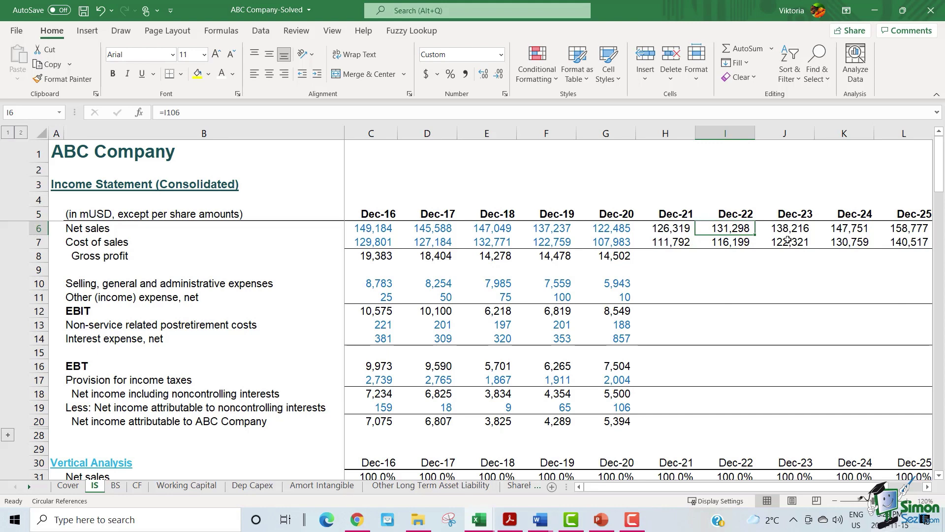
{"action": "key", "text": "Down"}
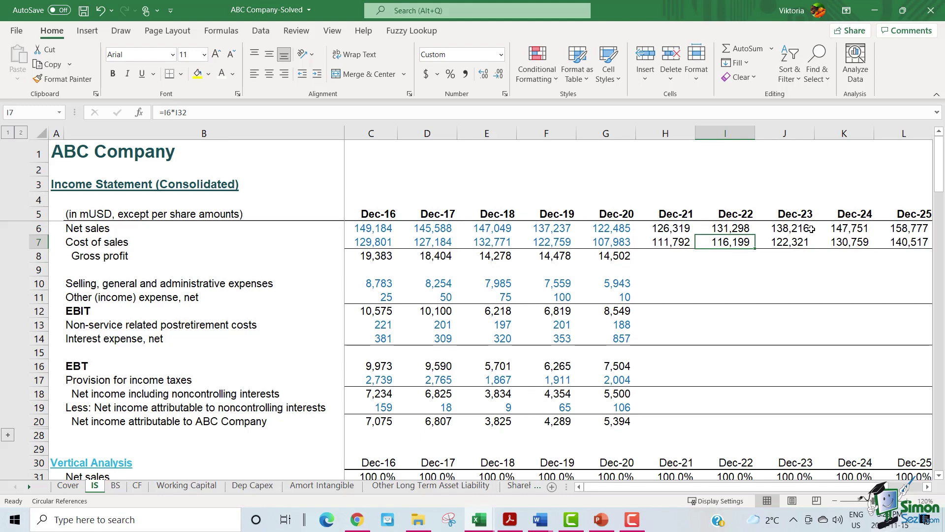
- Extend the Dec-20 gross profit formula, net sales minus cost of sales, across Dec-21 to Dec-25
{"action": "left_click", "coordinate": [632, 258]}
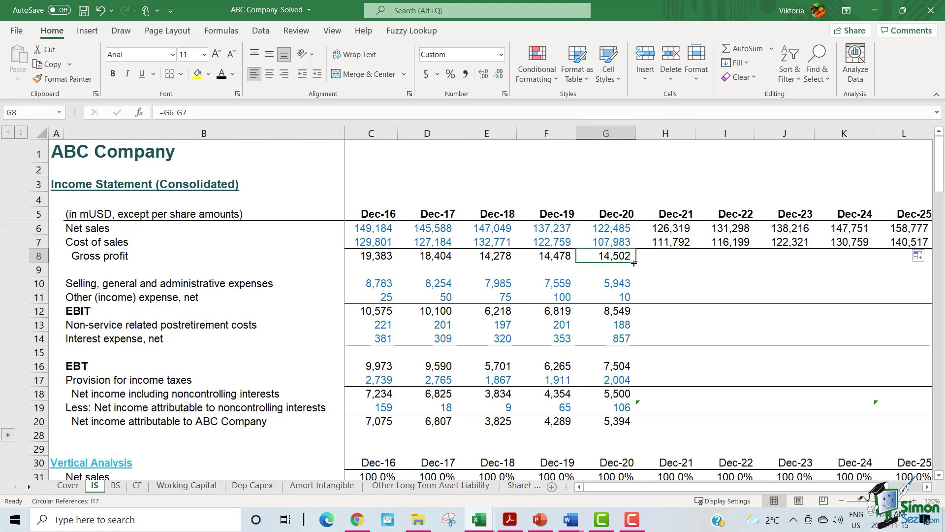
{"action": "left_click_drag", "start_coordinate": [635, 263], "coordinate": [891, 261]}
{"action": "left_click", "coordinate": [665, 284]}
{"action": "left_click_drag", "start_coordinate": [666, 258], "coordinate": [905, 260]}
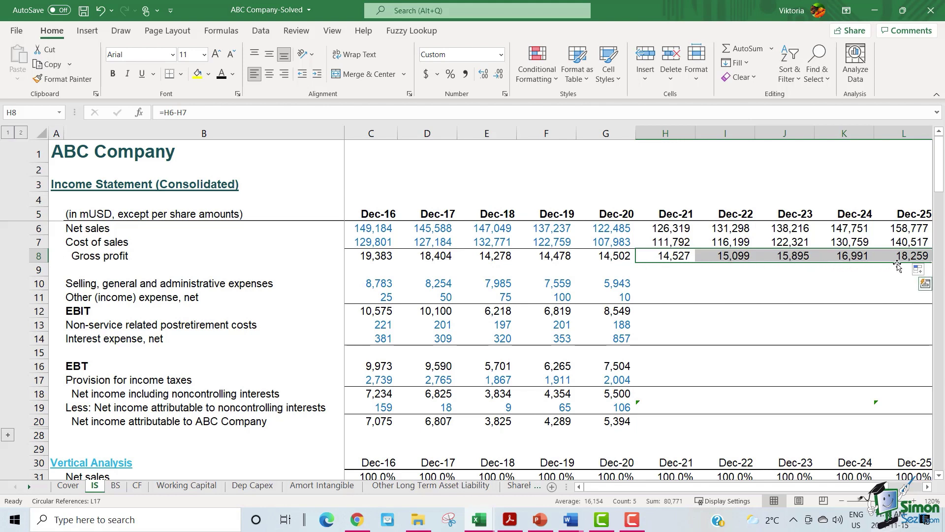
{"action": "left_click", "coordinate": [703, 272]}
- Calculate Dec-21 selling, general and administrative expenses from net sales and the forecast percentage as =H6*H35
{"action": "left_click_drag", "start_coordinate": [657, 230], "coordinate": [870, 231]}
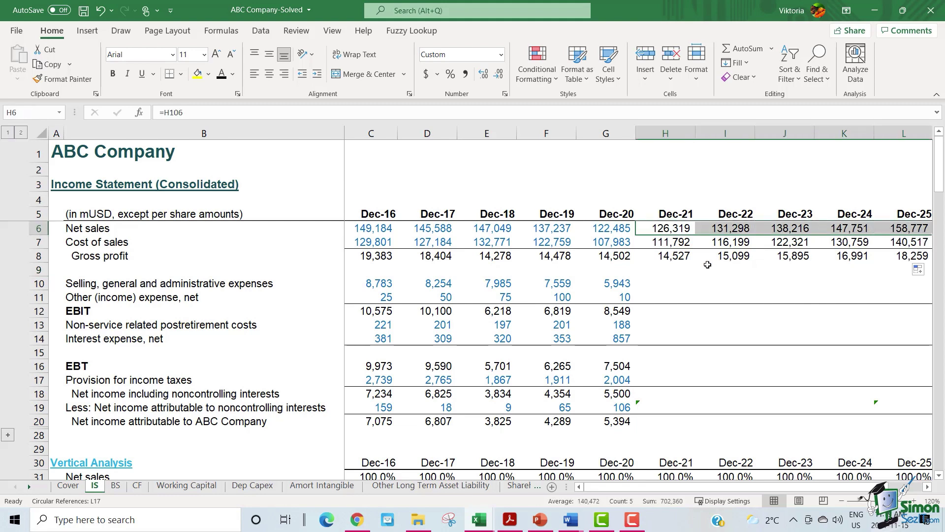
{"action": "left_click", "coordinate": [657, 287]}
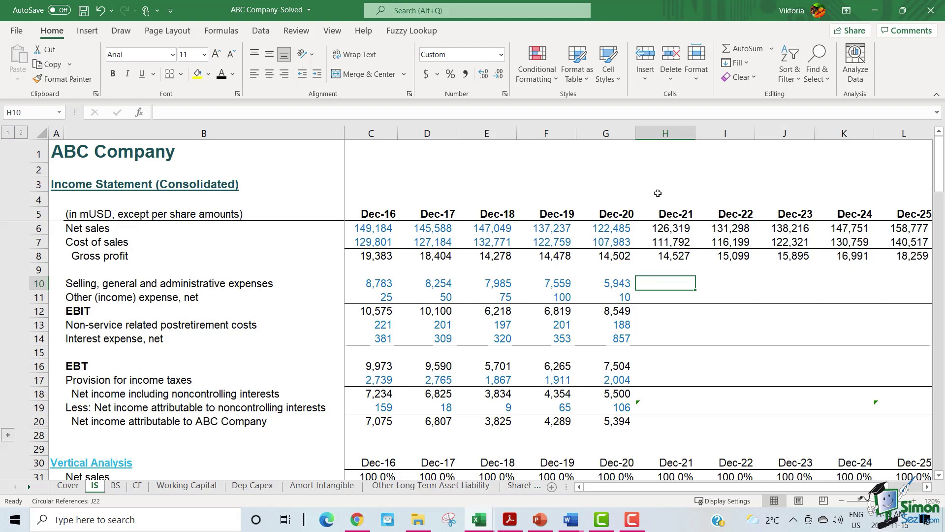
{"action": "type", "text": "="}
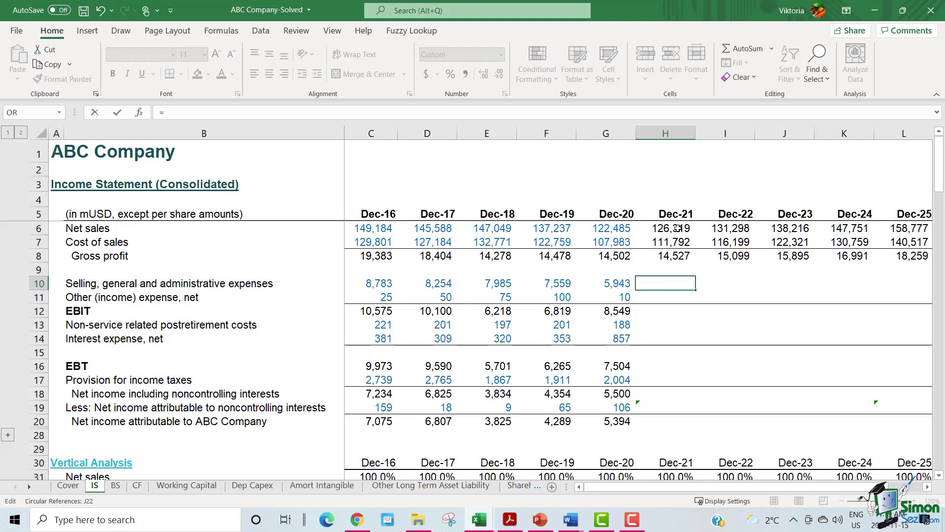
{"action": "left_click", "coordinate": [678, 228]}
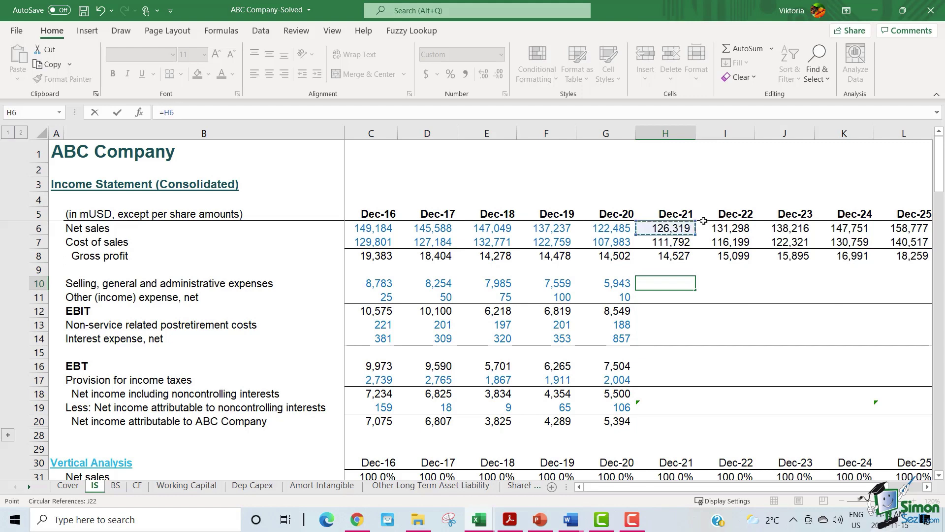
{"action": "type", "text": "*"}
{"action": "scroll", "coordinate": [689, 246], "scroll_direction": "down", "scroll_amount": 2}
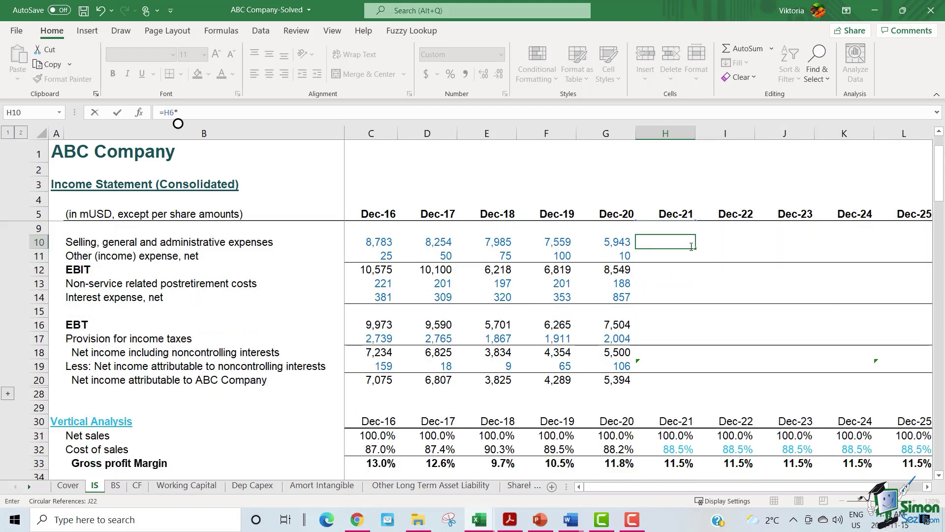
{"action": "scroll", "coordinate": [692, 251], "scroll_direction": "down", "scroll_amount": 1}
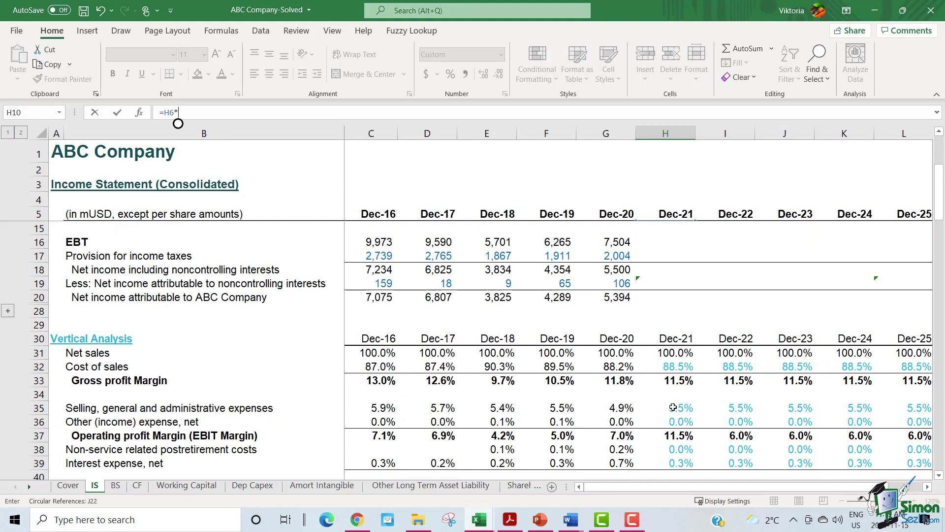
{"action": "left_click", "coordinate": [674, 408]}
{"action": "left_click", "coordinate": [192, 118]}
{"action": "key", "text": "ctrl+Return"}
- Extend the Dec-21 selling, general and administrative expenses formula through Dec-25
{"action": "left_click", "coordinate": [724, 285]}
{"action": "left_click", "coordinate": [682, 283]}
{"action": "left_click_drag", "start_coordinate": [694, 290], "coordinate": [910, 285]}
{"action": "key", "text": "alt+m"}
{"action": "left_click", "coordinate": [667, 284]}
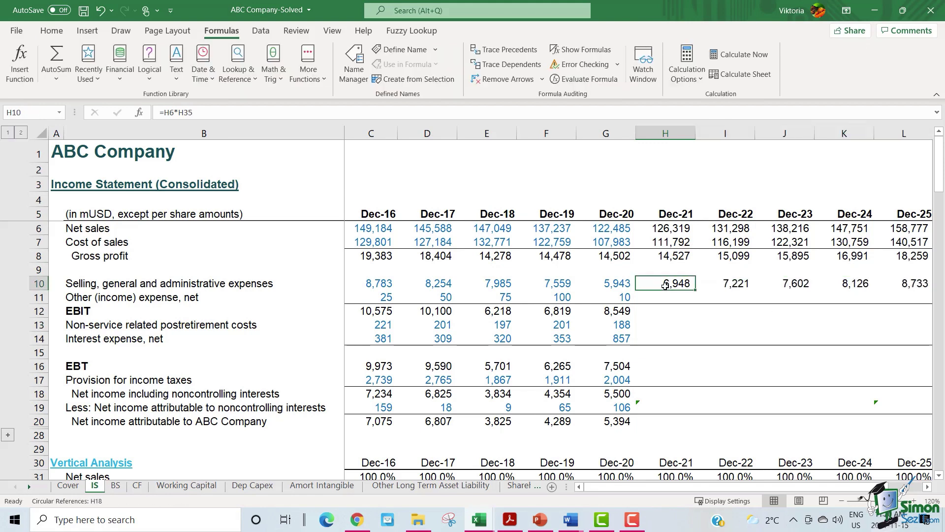
- Examine the Other (income) expense, net row and its Dec-21 to Dec-25 forecast percentages in the Vertical Analysis
{"action": "key", "text": "Down"}
{"action": "left_click", "coordinate": [38, 297]}
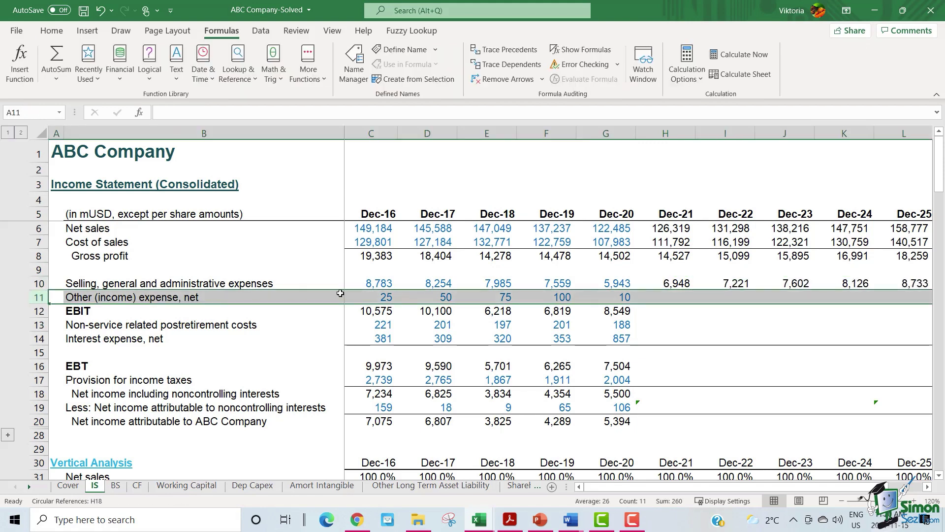
{"action": "scroll", "coordinate": [608, 296], "scroll_direction": "down", "scroll_amount": 3}
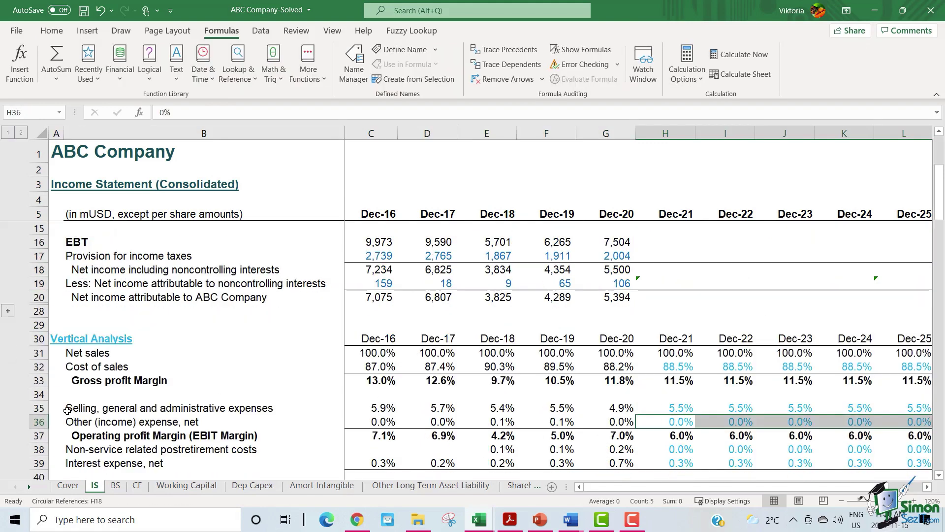
{"action": "left_click", "coordinate": [38, 422]}
{"action": "left_click_drag", "start_coordinate": [672, 422], "coordinate": [899, 425]}
{"action": "scroll", "coordinate": [741, 401], "scroll_direction": "up", "scroll_amount": 3}
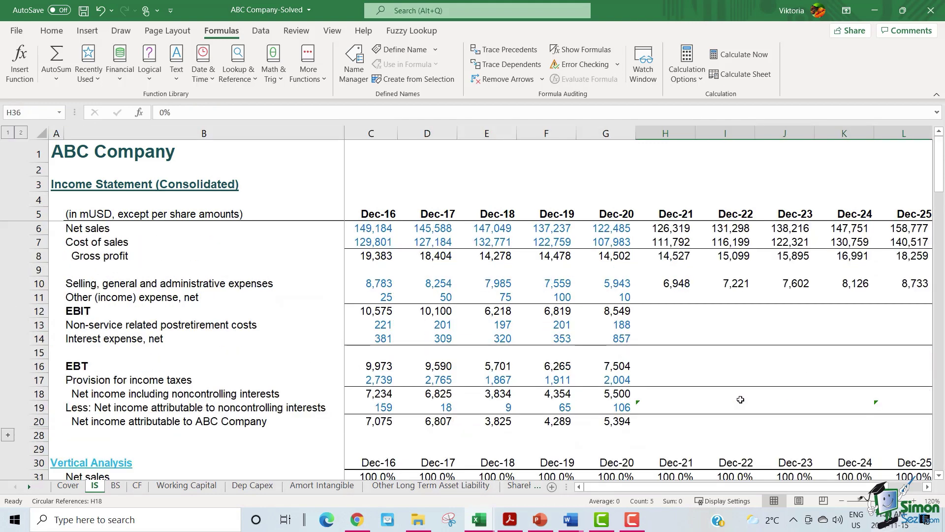
{"action": "left_click_drag", "start_coordinate": [371, 294], "coordinate": [890, 300]}
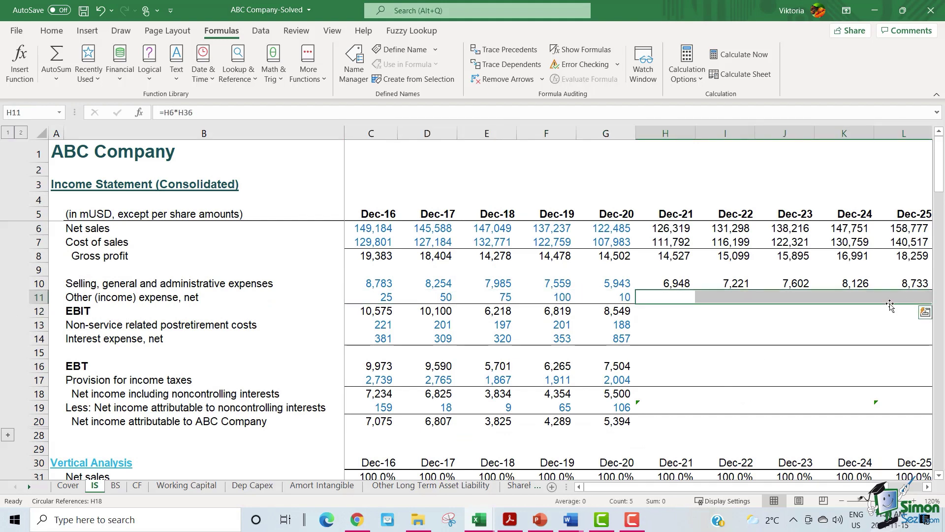
- Calculate Dec-21 Other (income) expense, net as =H6*H36 and extend the formula through Dec-25
{"action": "key", "text": "F2"}
{"action": "key", "text": "BackSpace"}
{"action": "key", "text": "BackSpace"}
{"action": "key", "text": "BackSpace"}
{"action": "key", "text": "BackSpace"}
{"action": "key", "text": "BackSpace"}
{"action": "key", "text": "BackSpace"}
{"action": "key", "text": "BackSpace"}
{"action": "type", "text": "="}
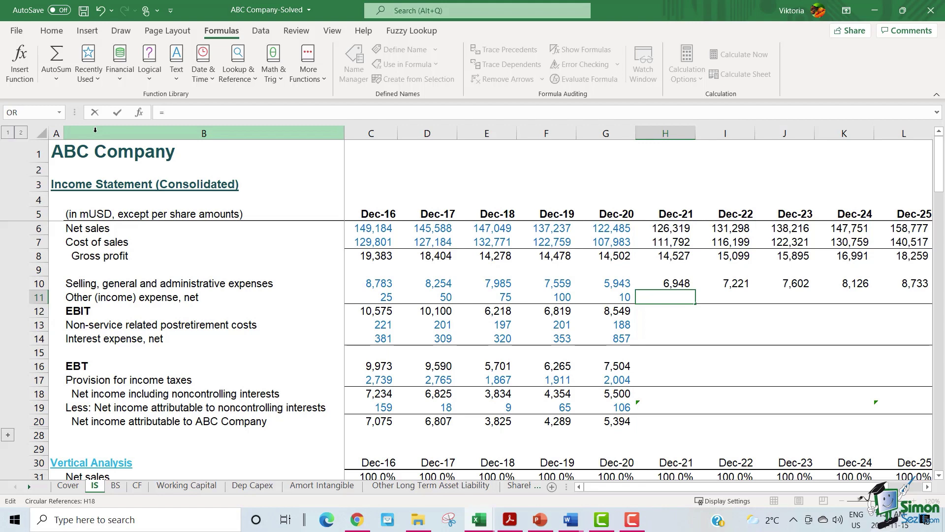
{"action": "left_click", "coordinate": [685, 230]}
{"action": "type", "text": "*"}
{"action": "scroll", "coordinate": [688, 247], "scroll_direction": "down", "scroll_amount": 5}
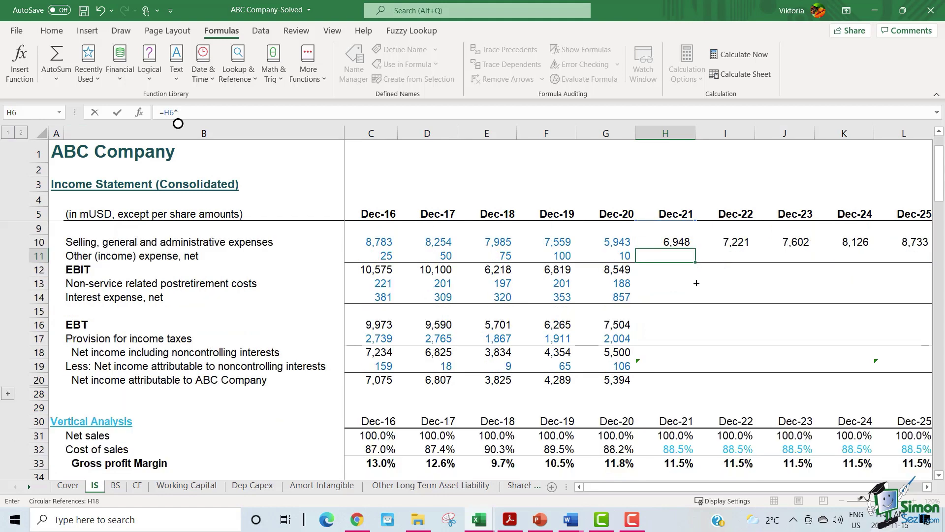
{"action": "left_click", "coordinate": [678, 367]}
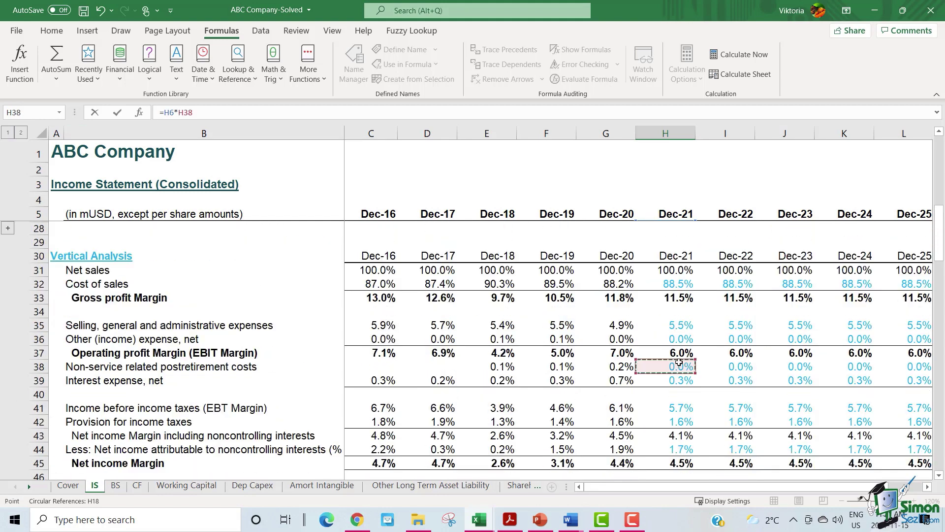
{"action": "left_click", "coordinate": [678, 338]}
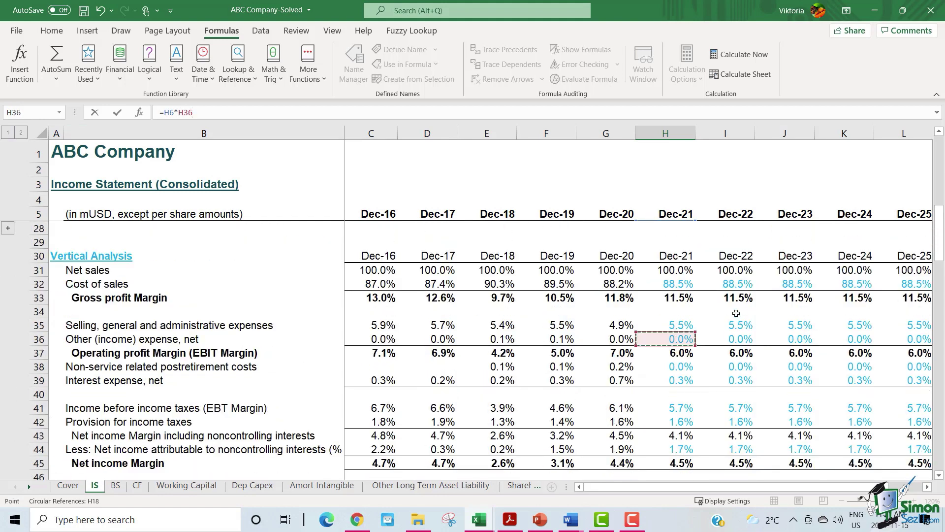
{"action": "key", "text": "Return"}
{"action": "left_click_drag", "start_coordinate": [694, 304], "coordinate": [911, 303]}
- Calculate Dec-21 EBIT as gross profit minus both expense lines, =H8-H10-H11, and extend the formula through Dec-25
{"action": "key", "text": "Down"}
{"action": "key", "text": "alt+m"}
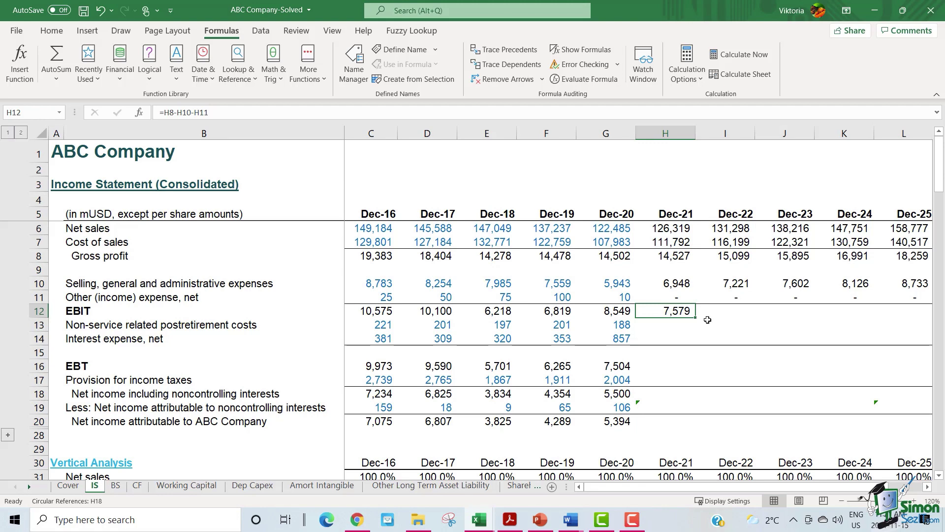
{"action": "left_click", "coordinate": [679, 253]}
{"action": "left_click", "coordinate": [675, 281]}
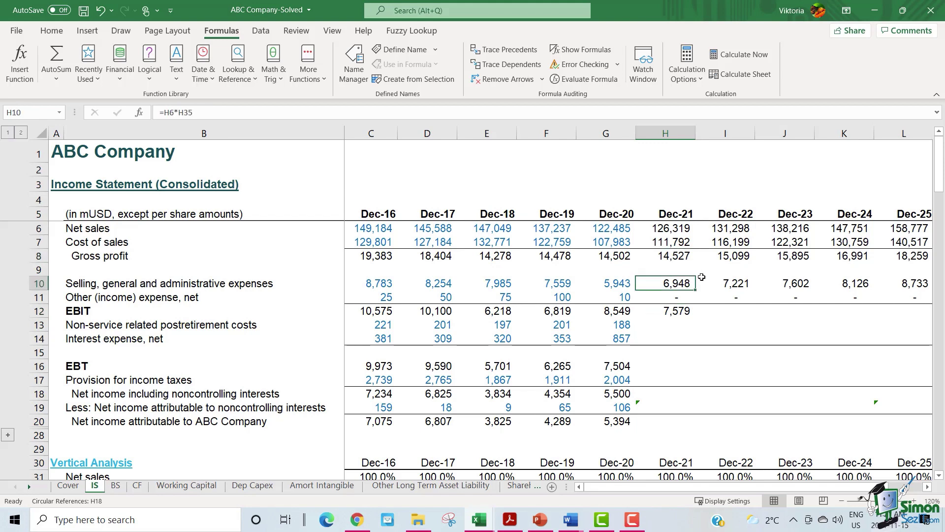
{"action": "left_click", "coordinate": [683, 310]}
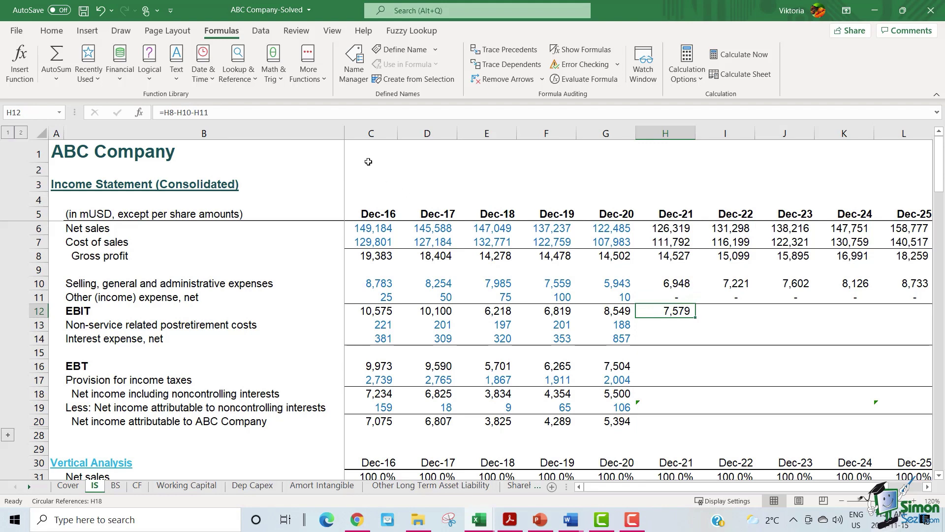
{"action": "key", "text": "F2"}
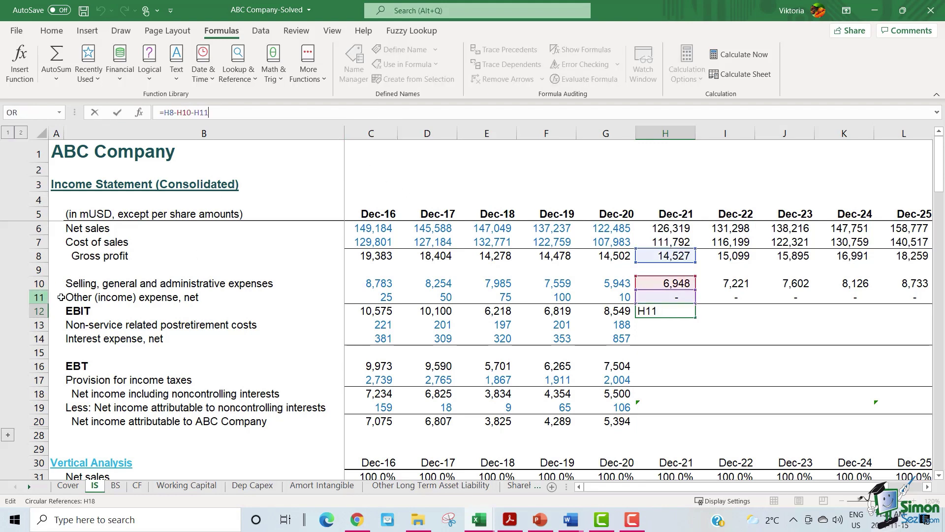
{"action": "key", "text": "Return"}
{"action": "left_click", "coordinate": [683, 312]}
{"action": "left_click_drag", "start_coordinate": [695, 317], "coordinate": [911, 319]}
{"action": "left_click", "coordinate": [725, 339]}
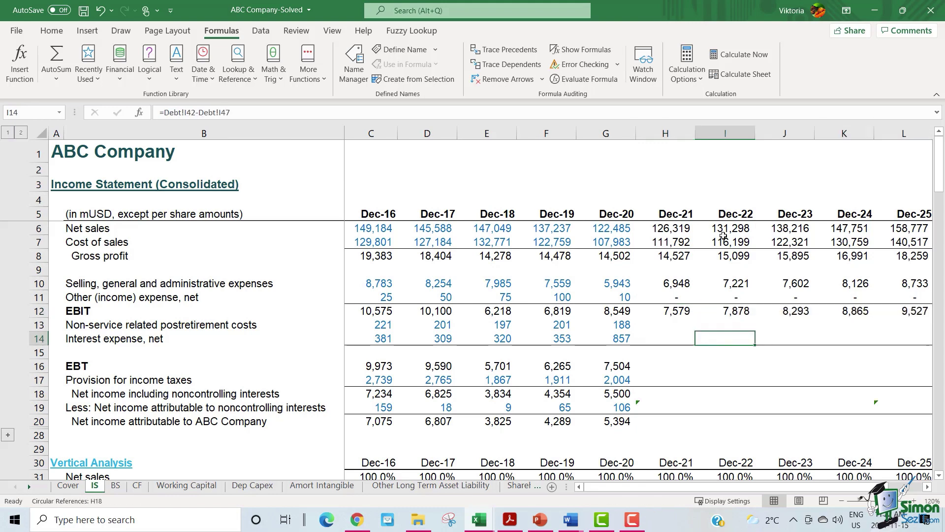
- Calculate Dec-21 non-service related postretirement costs from net sales and the forecast percentage as =H6*H38
{"action": "left_click_drag", "start_coordinate": [98, 324], "coordinate": [611, 325]}
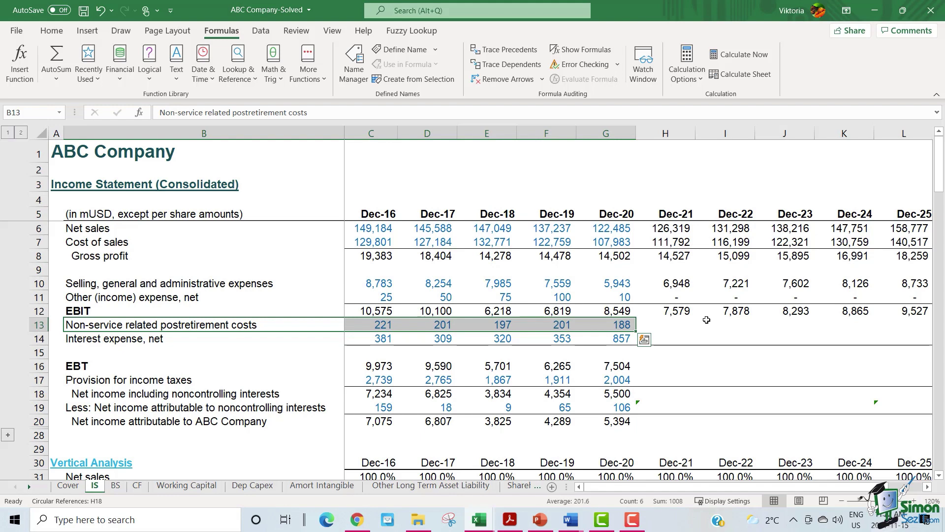
{"action": "scroll", "coordinate": [707, 315], "scroll_direction": "down", "scroll_amount": 2}
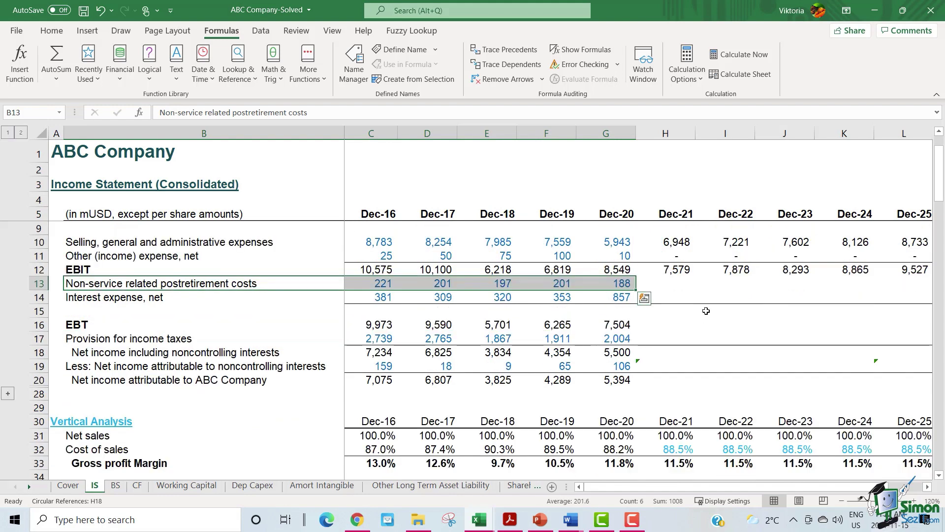
{"action": "scroll", "coordinate": [706, 310], "scroll_direction": "down", "scroll_amount": 1}
{"action": "scroll", "coordinate": [706, 310], "scroll_direction": "down", "scroll_amount": 1}
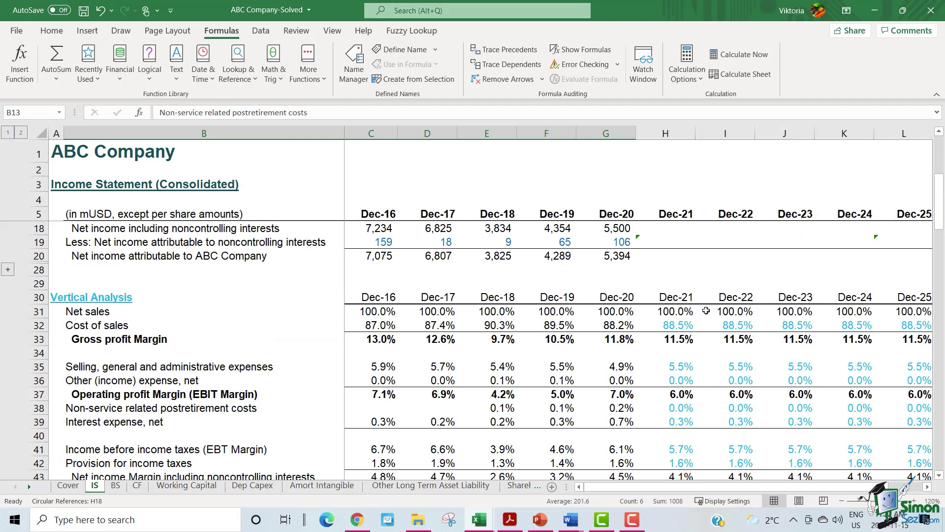
{"action": "key", "text": "ctrl+z"}
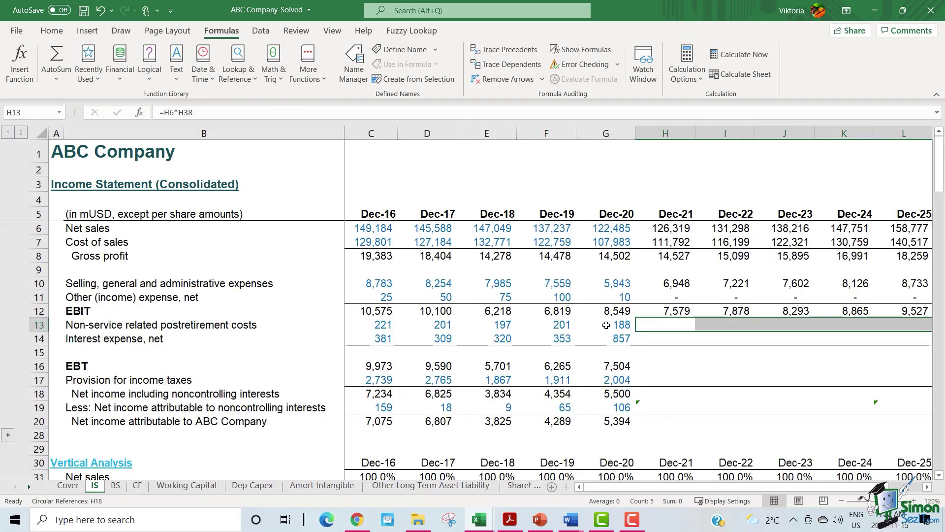
{"action": "left_click_drag", "start_coordinate": [219, 295], "coordinate": [911, 298]}
{"action": "left_click", "coordinate": [666, 325]}
{"action": "type", "text": "="}
{"action": "left_click", "coordinate": [694, 230]}
{"action": "type", "text": "*"}
{"action": "scroll", "coordinate": [697, 295], "scroll_direction": "down", "scroll_amount": 6}
{"action": "left_click", "coordinate": [687, 324]}
{"action": "key", "text": "Return"}
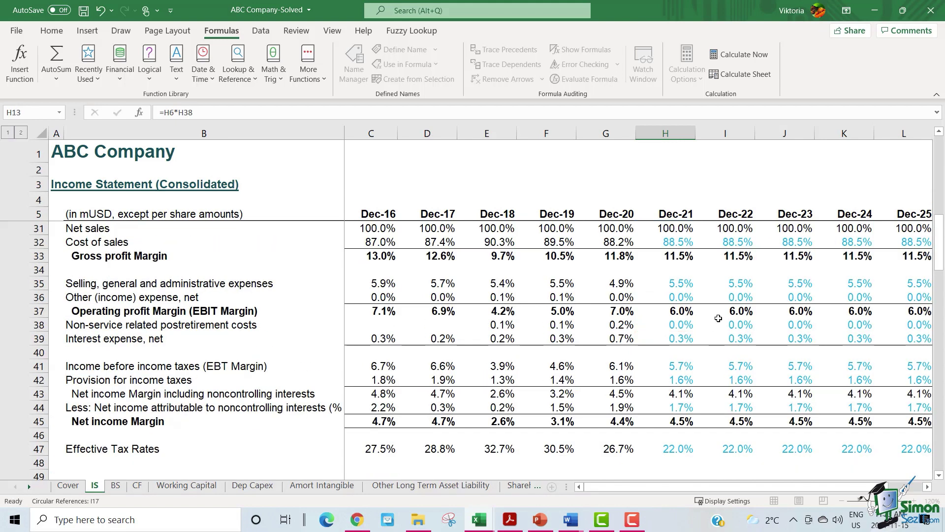
- Extend the Dec-21 non-service related postretirement costs formula through Dec-25
{"action": "left_click", "coordinate": [673, 300]}
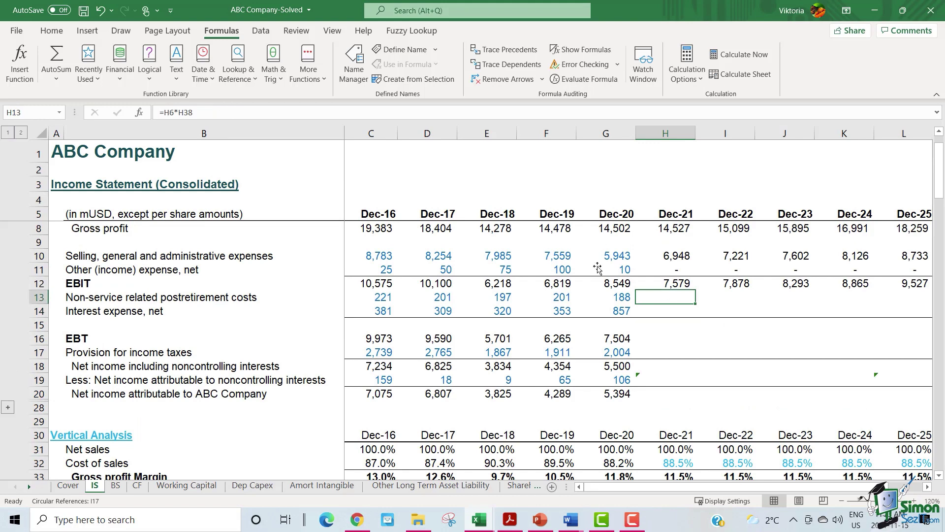
{"action": "left_click_drag", "start_coordinate": [696, 304], "coordinate": [924, 304]}
{"action": "left_click", "coordinate": [674, 310]}
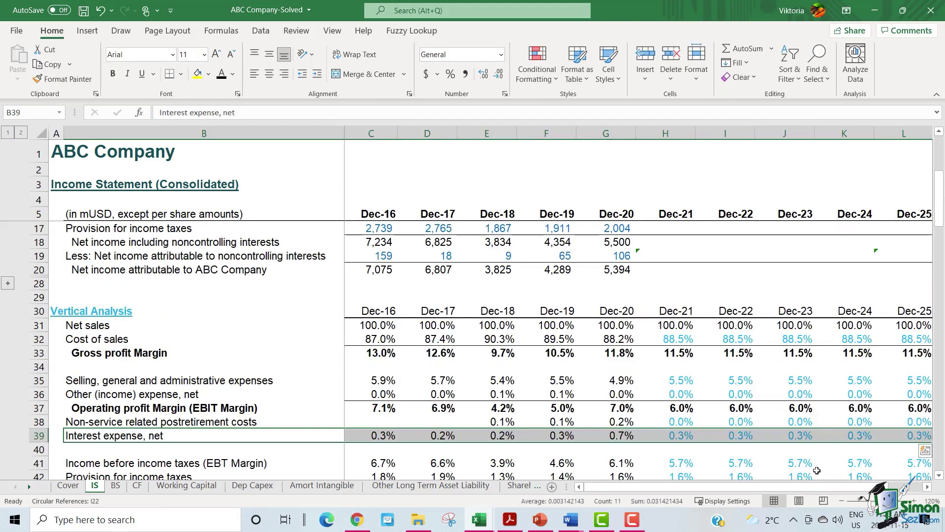
- Review the interest expense percentages in the Vertical Analysis and calculate Dec-21 interest expense, net as =H6*H39
{"action": "left_click_drag", "start_coordinate": [665, 435], "coordinate": [863, 435]}
{"action": "left_click_drag", "start_coordinate": [894, 437], "coordinate": [894, 437]}
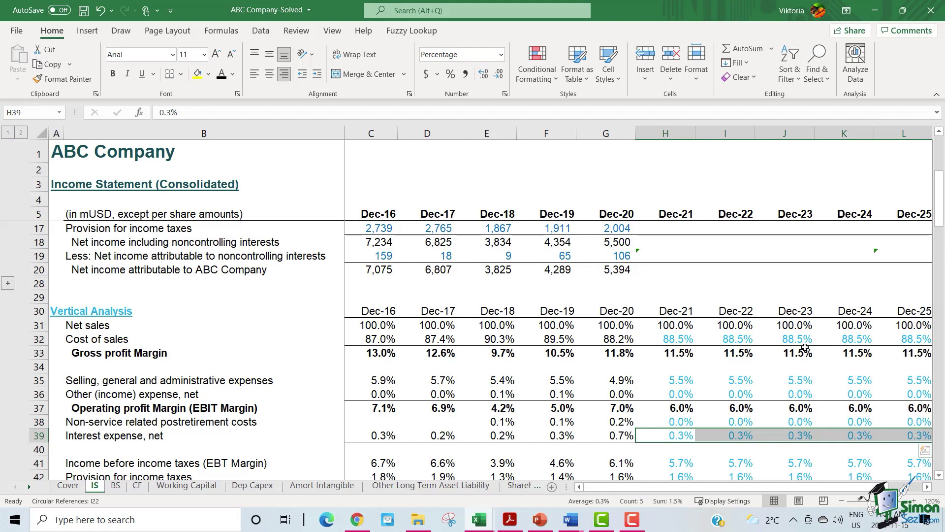
{"action": "left_click_drag", "start_coordinate": [598, 434], "coordinate": [378, 434]}
{"action": "scroll", "coordinate": [492, 345], "scroll_direction": "up", "scroll_amount": 3}
{"action": "left_click", "coordinate": [665, 311]}
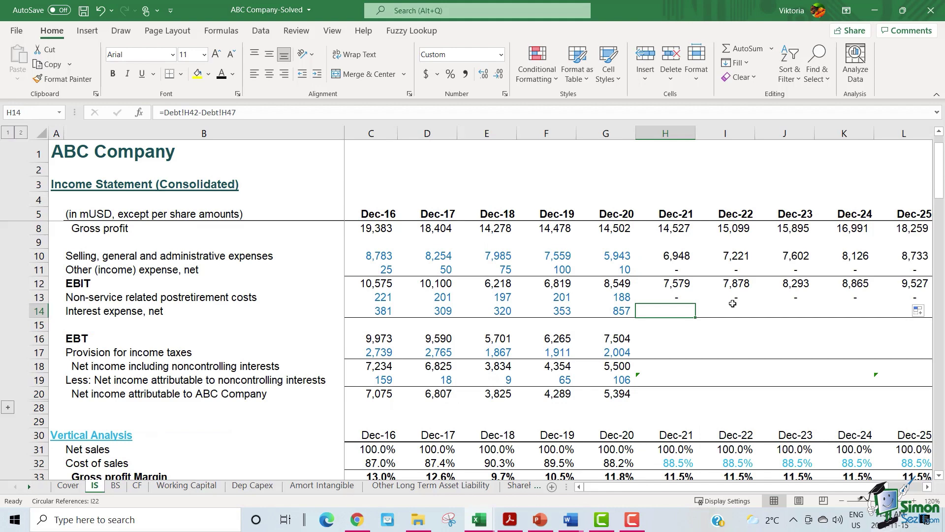
{"action": "type", "text": "="}
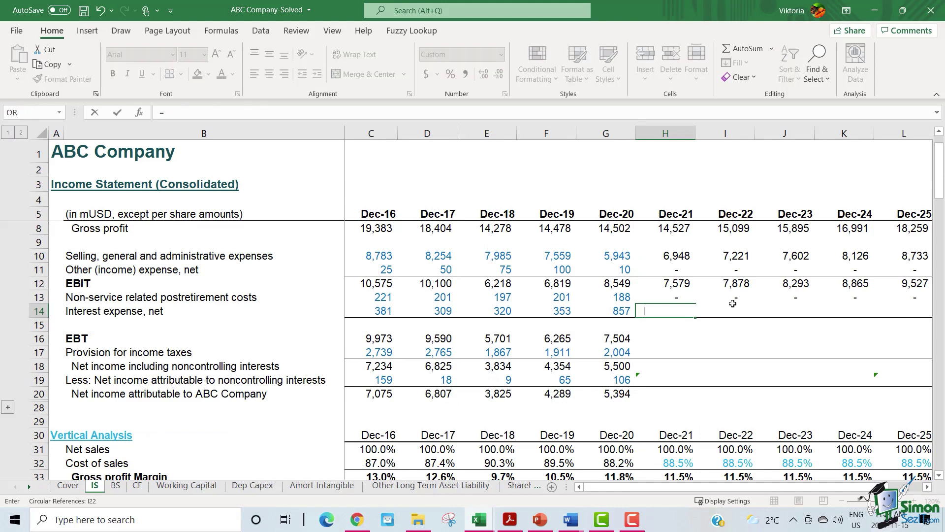
{"action": "scroll", "coordinate": [699, 246], "scroll_direction": "up", "scroll_amount": 1}
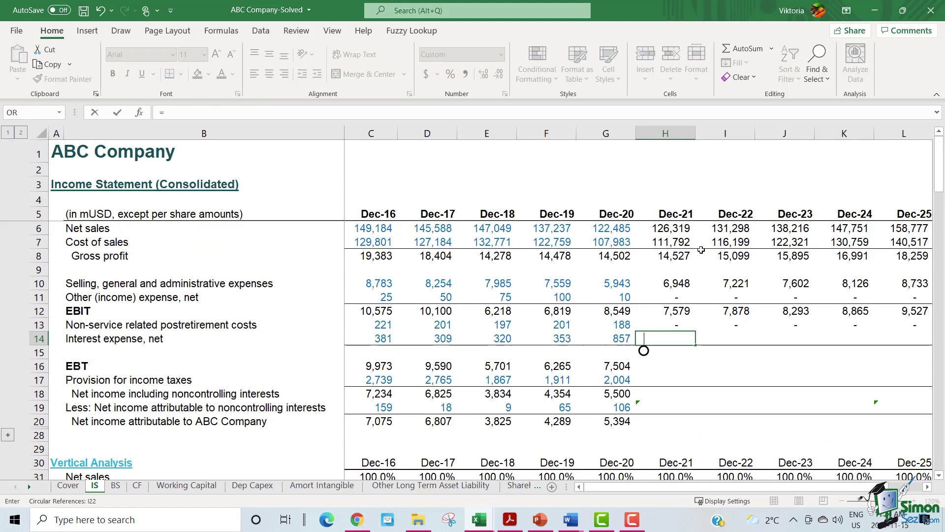
{"action": "left_click", "coordinate": [675, 228]}
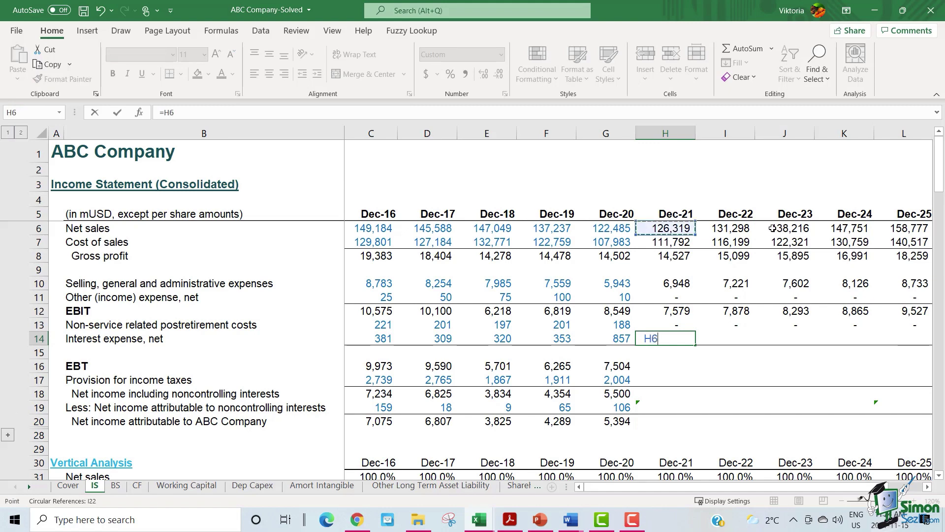
{"action": "type", "text": "*"}
{"action": "scroll", "coordinate": [724, 301], "scroll_direction": "down", "scroll_amount": 6}
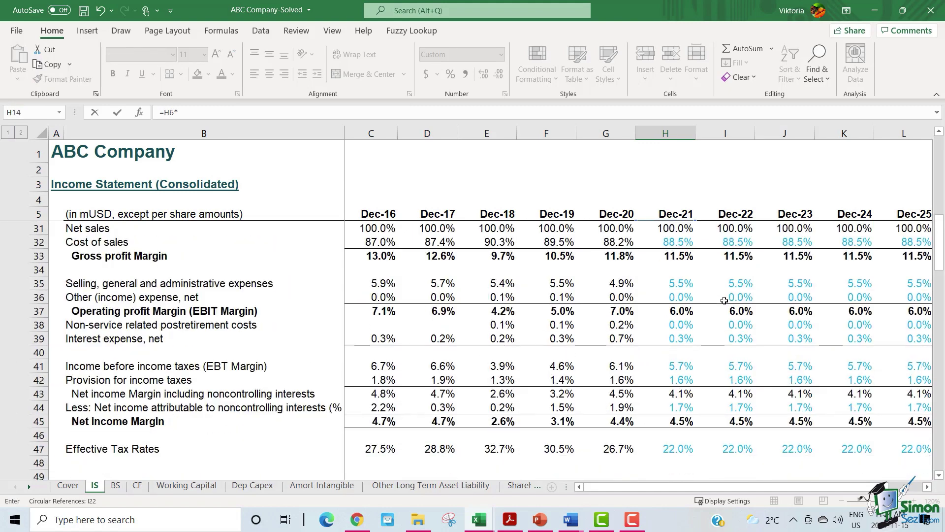
{"action": "left_click", "coordinate": [671, 339]}
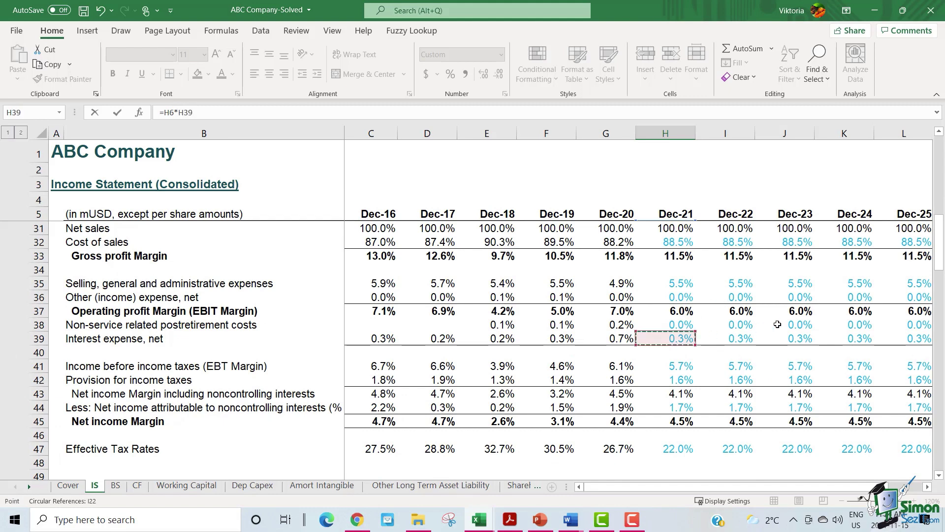
{"action": "key", "text": "ctrl+Return"}
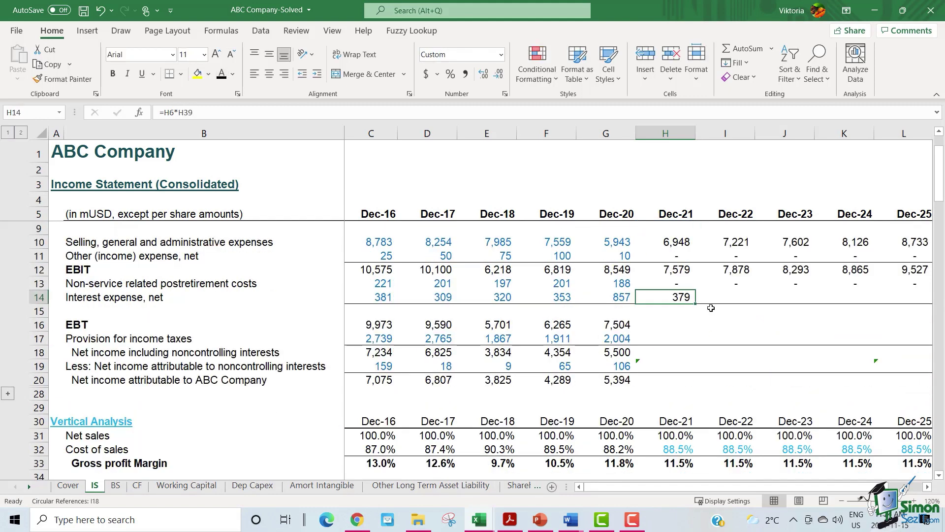
- Extend the interest expense, net formula through Dec-25 and calculate Dec-21 EBT as =H12-H13-H14
{"action": "left_click_drag", "start_coordinate": [697, 305], "coordinate": [868, 303]}
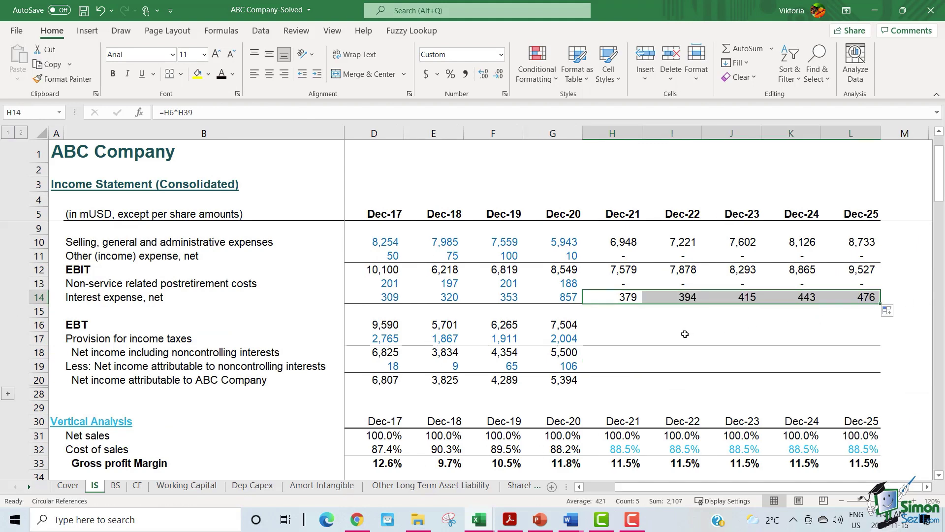
{"action": "left_click", "coordinate": [639, 324]}
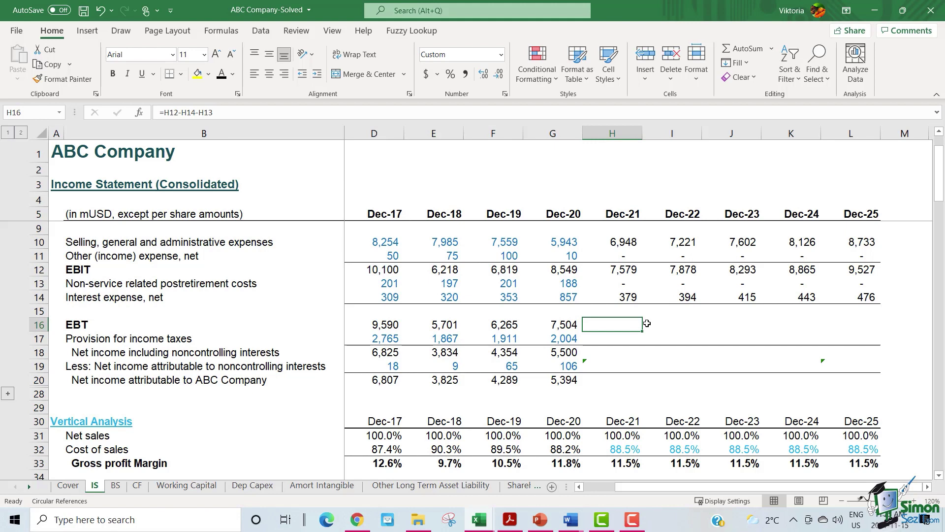
{"action": "type", "text": "="}
{"action": "left_click", "coordinate": [621, 266]}
{"action": "type", "text": "-"}
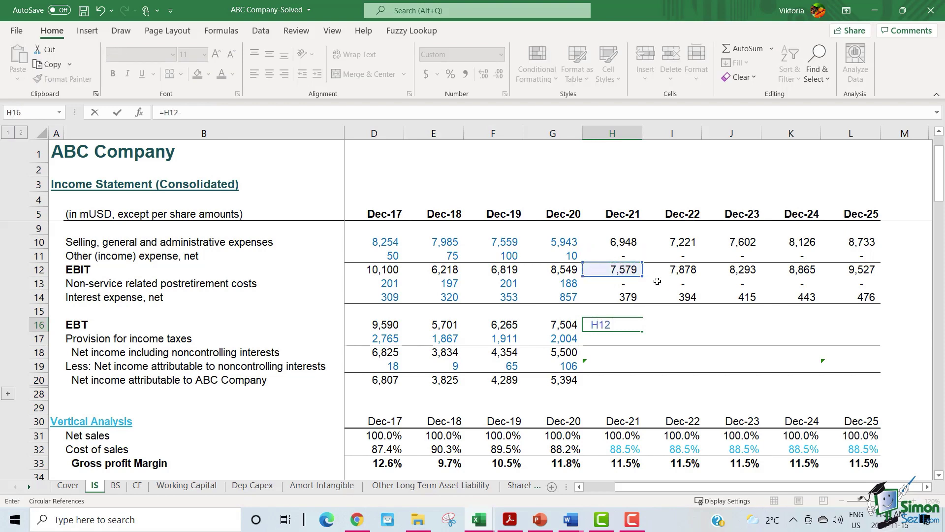
{"action": "left_click", "coordinate": [632, 283]}
{"action": "type", "text": "-"}
{"action": "left_click", "coordinate": [635, 297]}
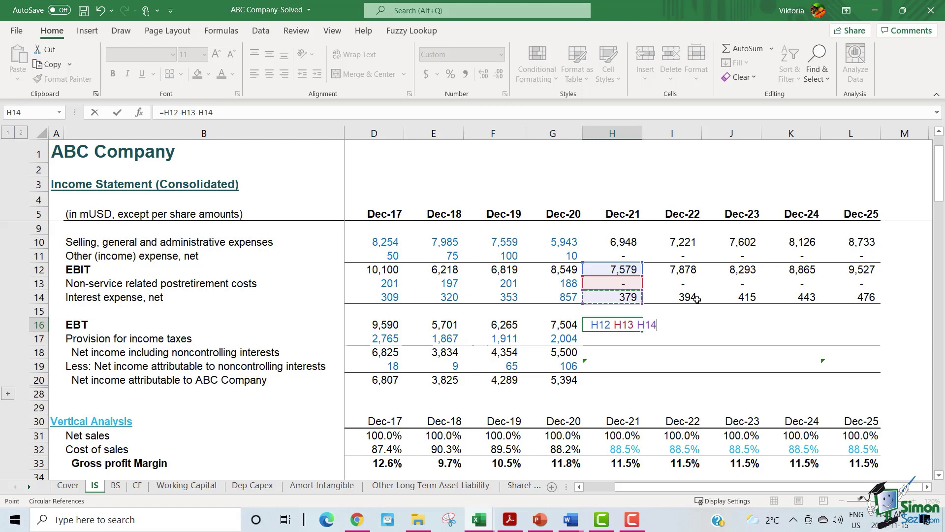
{"action": "key", "text": "Return"}
- Extend the Dec-21 EBT formula through Dec-25
{"action": "left_click", "coordinate": [616, 326]}
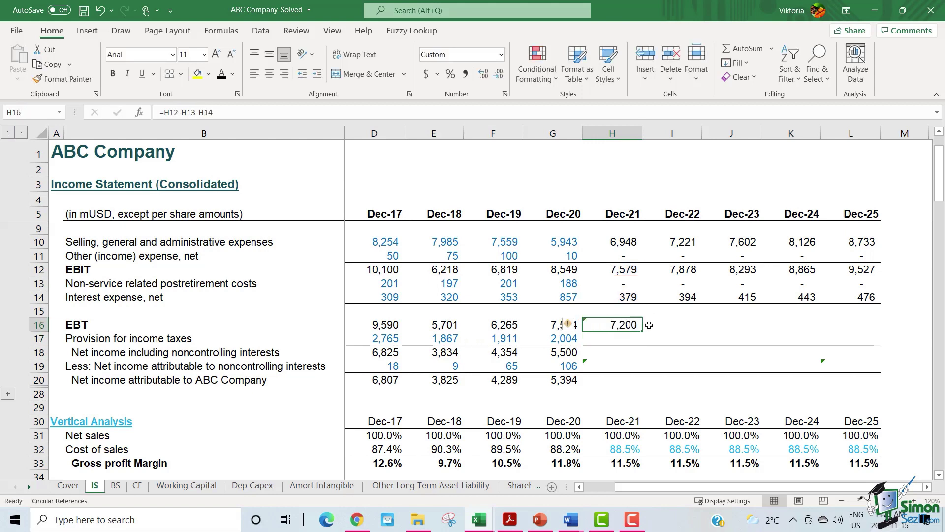
{"action": "left_click_drag", "start_coordinate": [642, 333], "coordinate": [867, 330]}
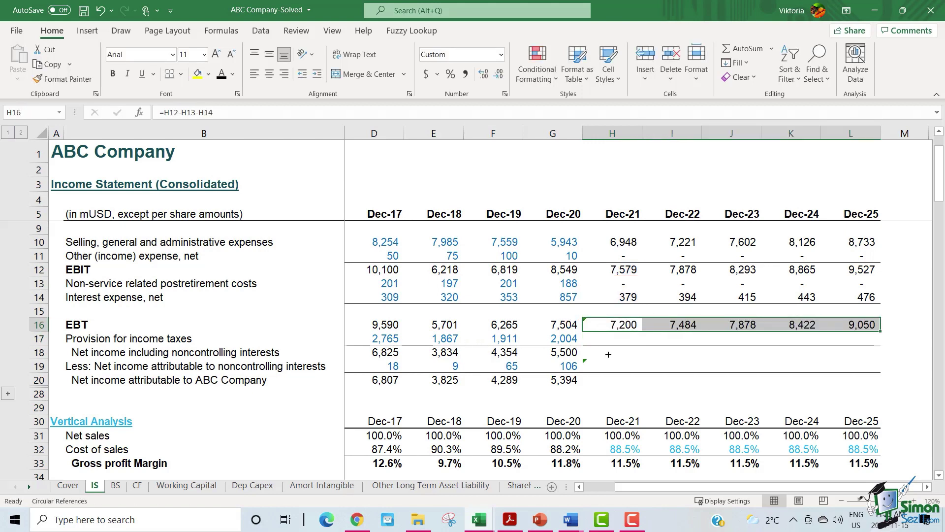
{"action": "left_click_drag", "start_coordinate": [612, 329], "coordinate": [860, 325]}
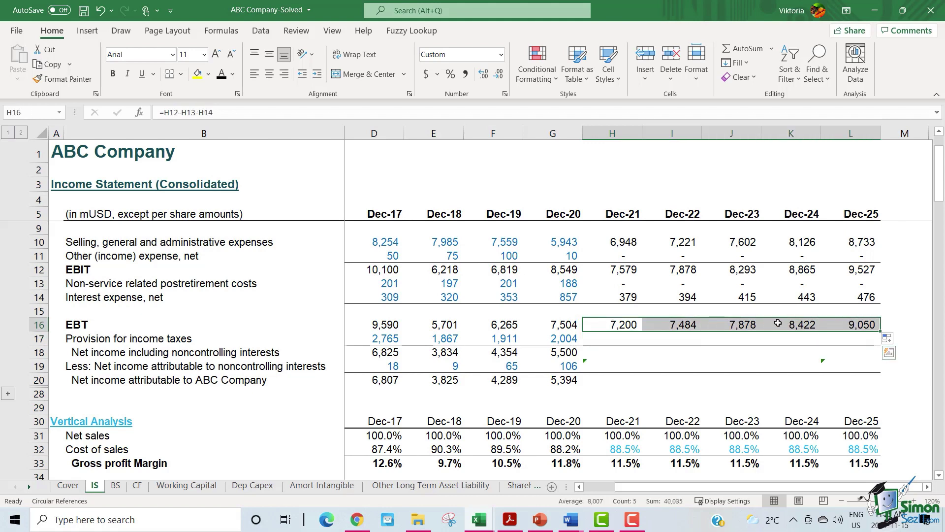
- Calculate the Dec-21 provision for income taxes from net sales and the Vertical Analysis percentage as =H6*H42
{"action": "left_click", "coordinate": [162, 339]}
{"action": "left_click_drag", "start_coordinate": [382, 342], "coordinate": [615, 343]}
{"action": "left_click", "coordinate": [703, 338]}
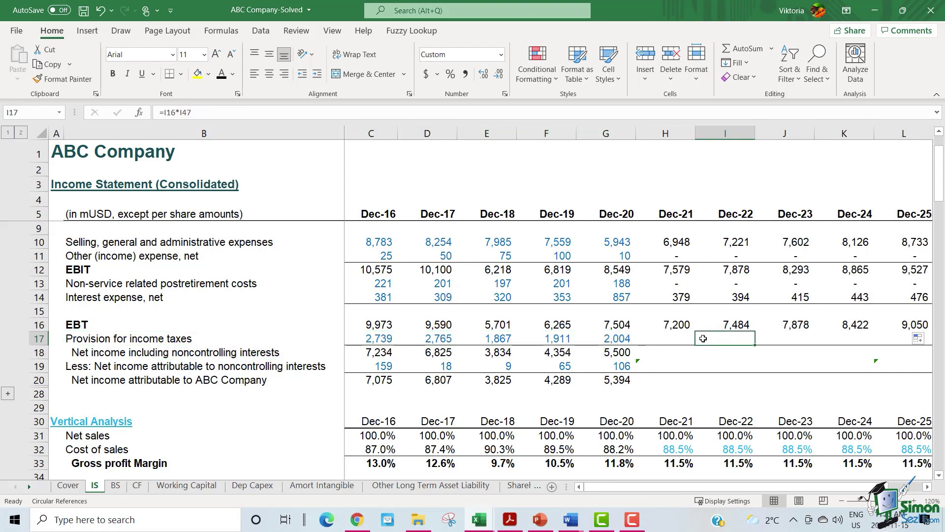
{"action": "left_click", "coordinate": [672, 339]}
{"action": "left_click_drag", "start_coordinate": [677, 485], "coordinate": [699, 483]}
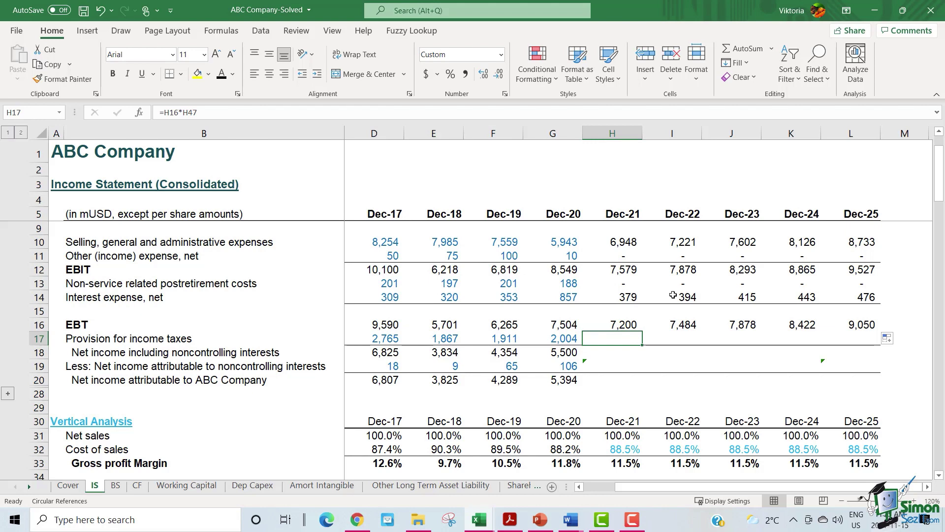
{"action": "scroll", "coordinate": [670, 296], "scroll_direction": "down", "scroll_amount": 1}
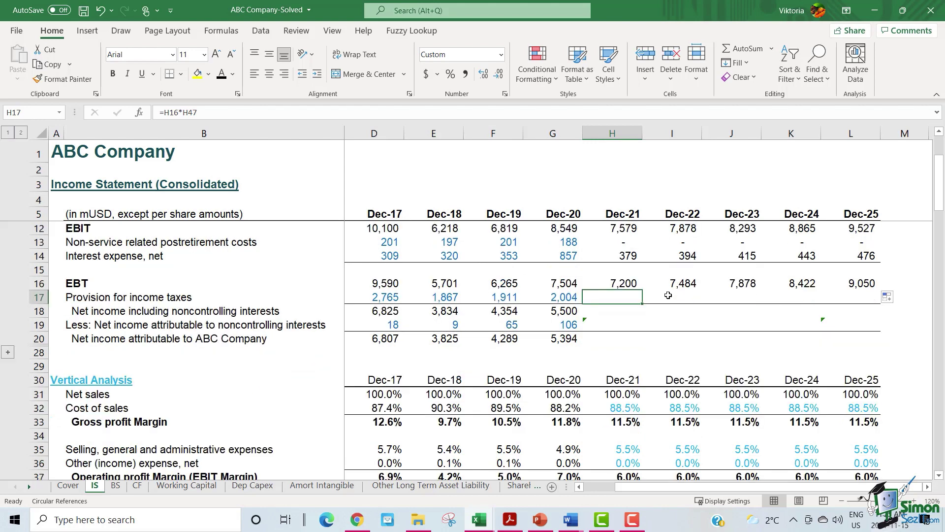
{"action": "type", "text": "="}
{"action": "scroll", "coordinate": [666, 302], "scroll_direction": "down", "scroll_amount": 1}
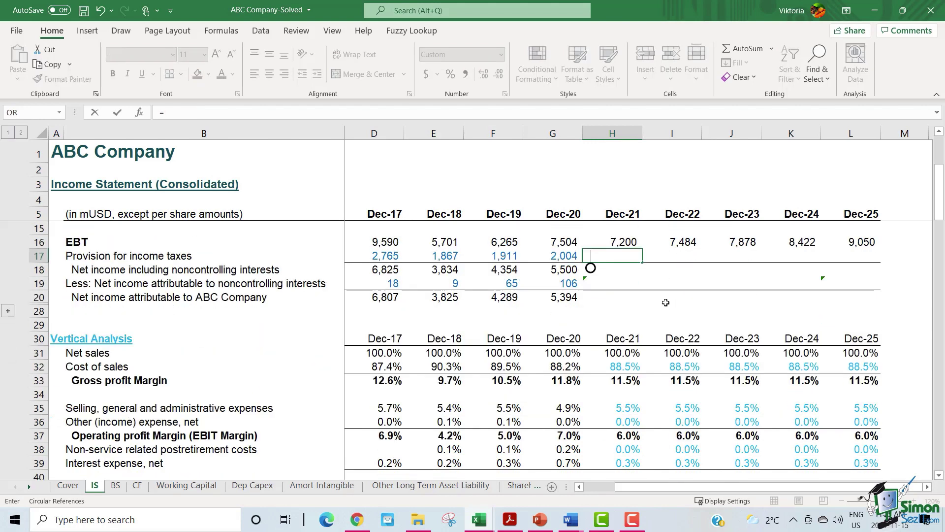
{"action": "scroll", "coordinate": [665, 302], "scroll_direction": "up", "scroll_amount": 3}
{"action": "left_click", "coordinate": [622, 229]}
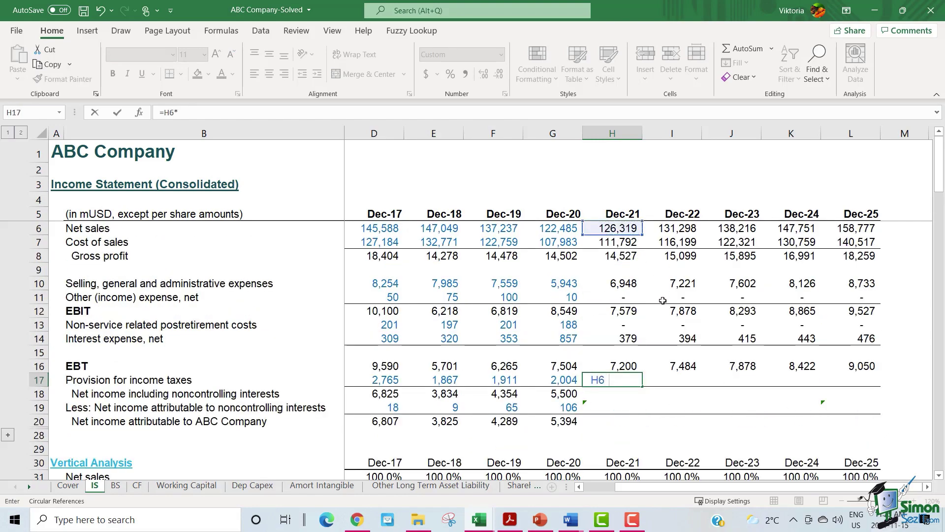
{"action": "type", "text": "*"}
{"action": "scroll", "coordinate": [663, 305], "scroll_direction": "down", "scroll_amount": 7}
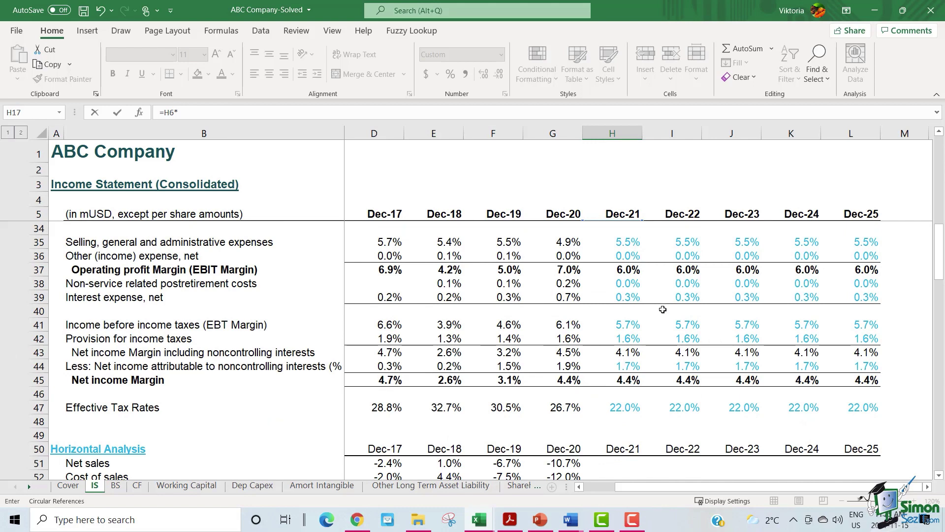
{"action": "left_click", "coordinate": [604, 337]}
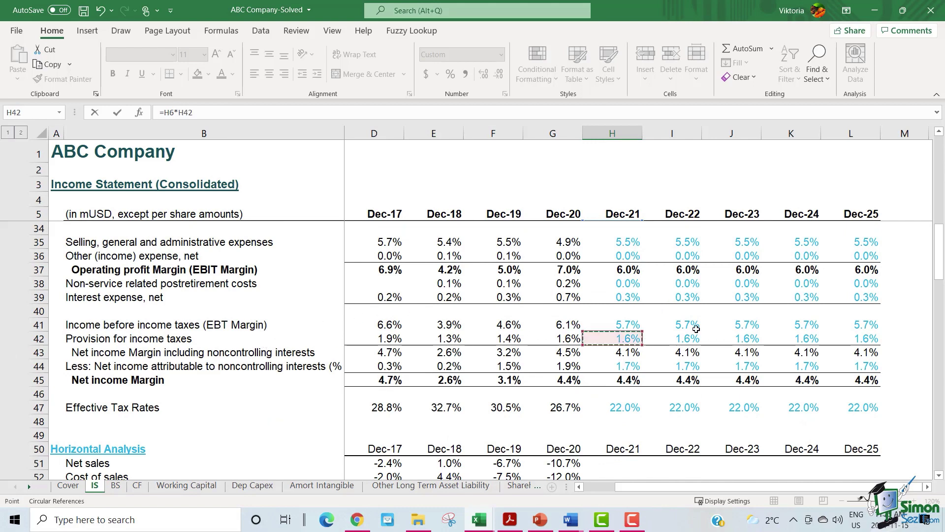
{"action": "key", "text": "Return"}
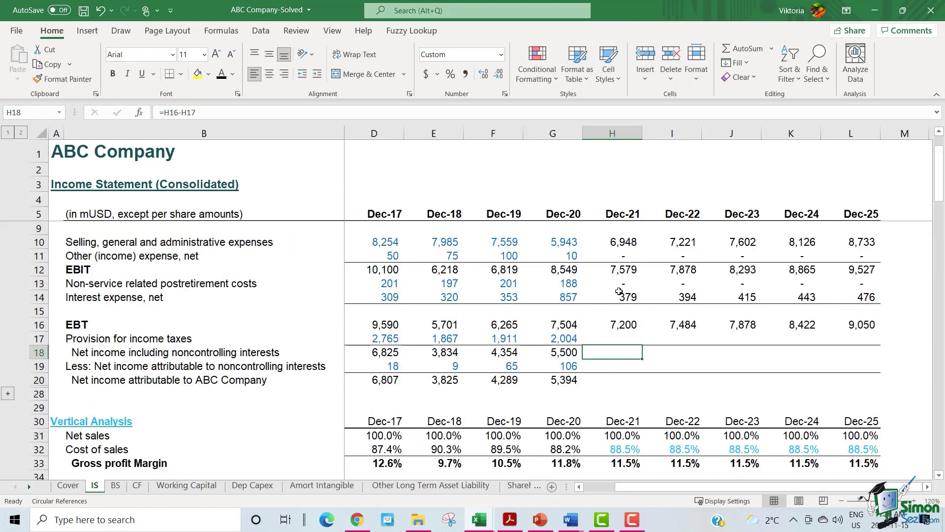
- Check the Dec-21 provision for income taxes formula and extend it through Dec-25
{"action": "left_click", "coordinate": [622, 339]}
{"action": "left_click", "coordinate": [303, 113]}
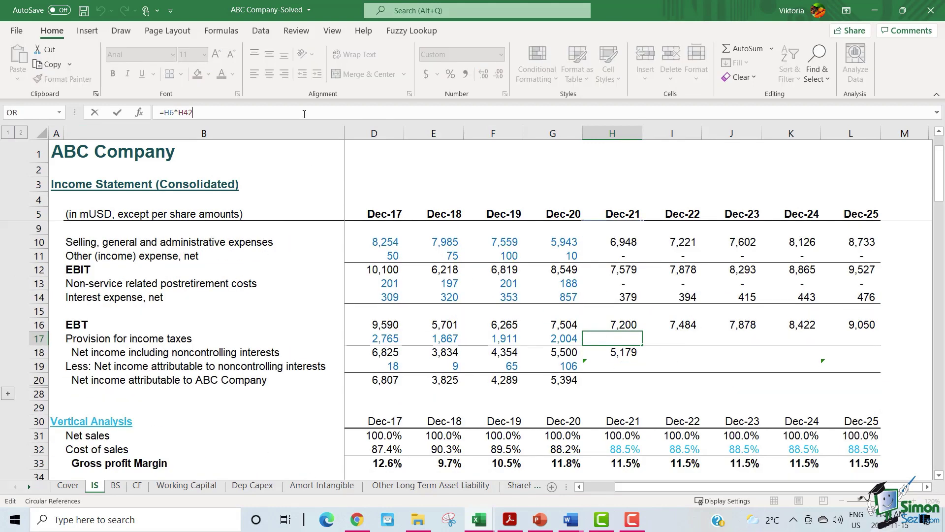
{"action": "key", "text": "Return"}
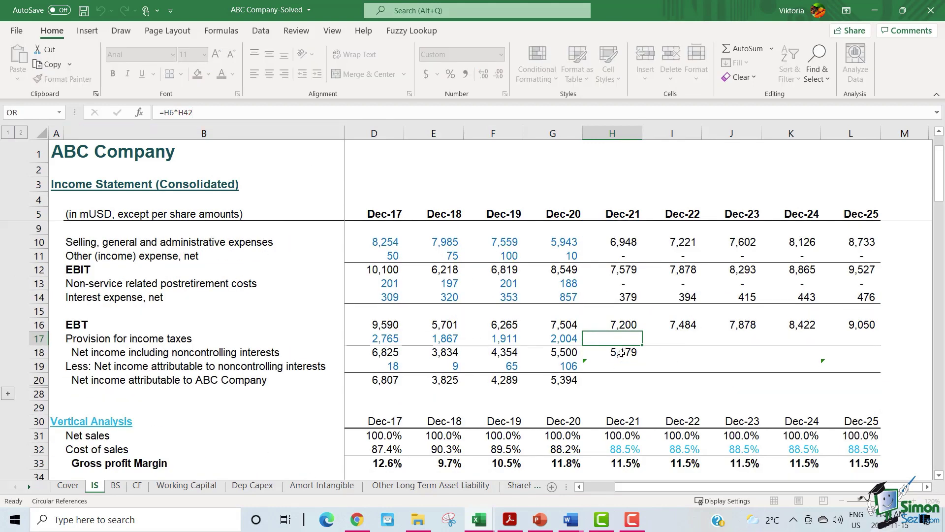
{"action": "left_click", "coordinate": [611, 334]}
{"action": "left_click_drag", "start_coordinate": [642, 345], "coordinate": [859, 344]}
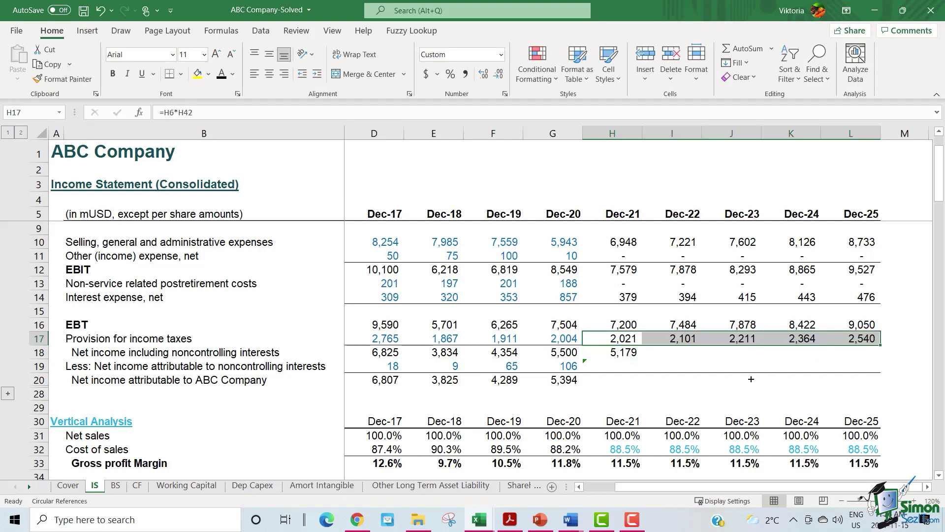
- Review the Dec-21 net income including noncontrolling interests formula, =H16-H17, and extend it through Dec-25
{"action": "left_click", "coordinate": [694, 363]}
{"action": "left_click", "coordinate": [613, 353]}
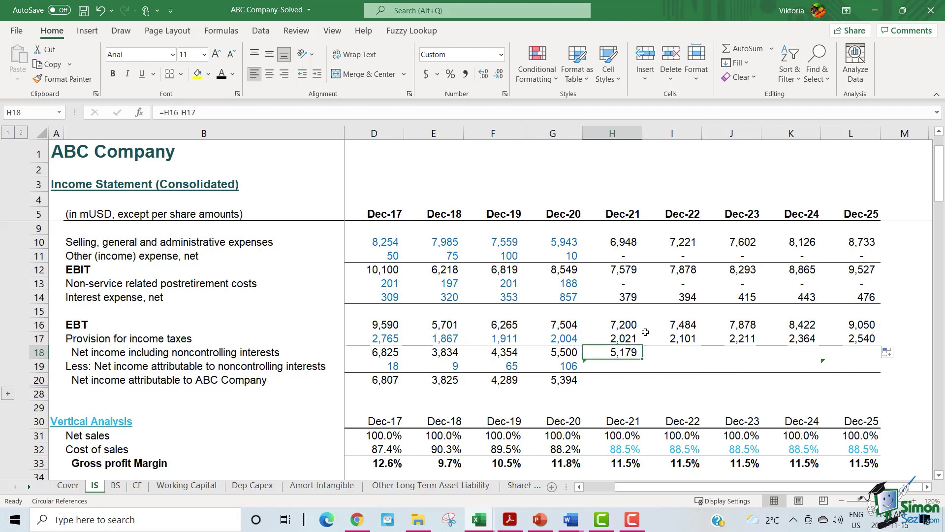
{"action": "left_click", "coordinate": [634, 338]}
{"action": "left_click", "coordinate": [628, 324]}
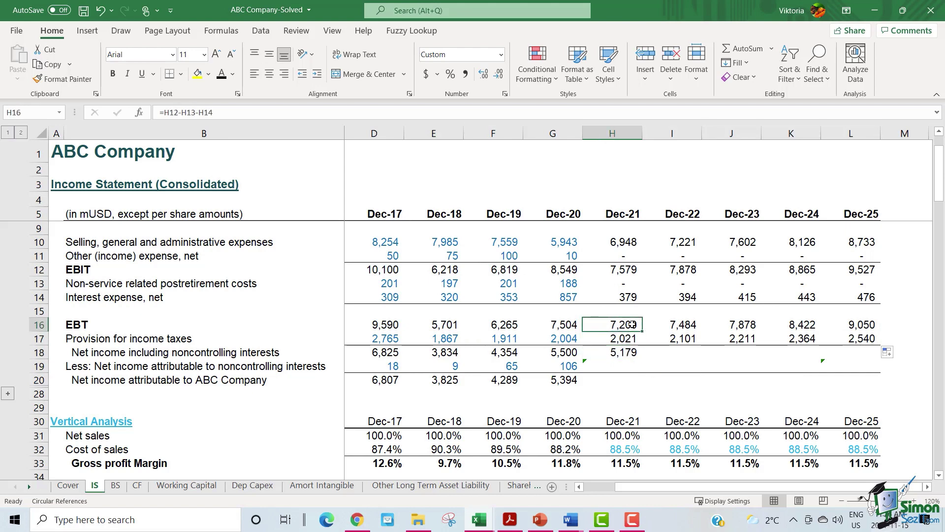
{"action": "left_click", "coordinate": [632, 352]}
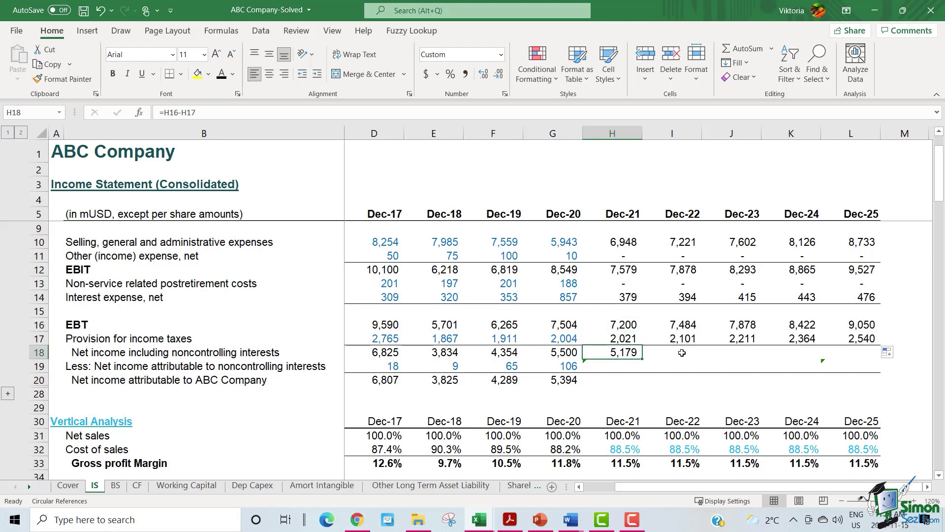
{"action": "left_click_drag", "start_coordinate": [643, 359], "coordinate": [881, 359]}
- Review the historical net income attributable to noncontrolling interests from Dec-16 to Dec-20
{"action": "left_click", "coordinate": [619, 366]}
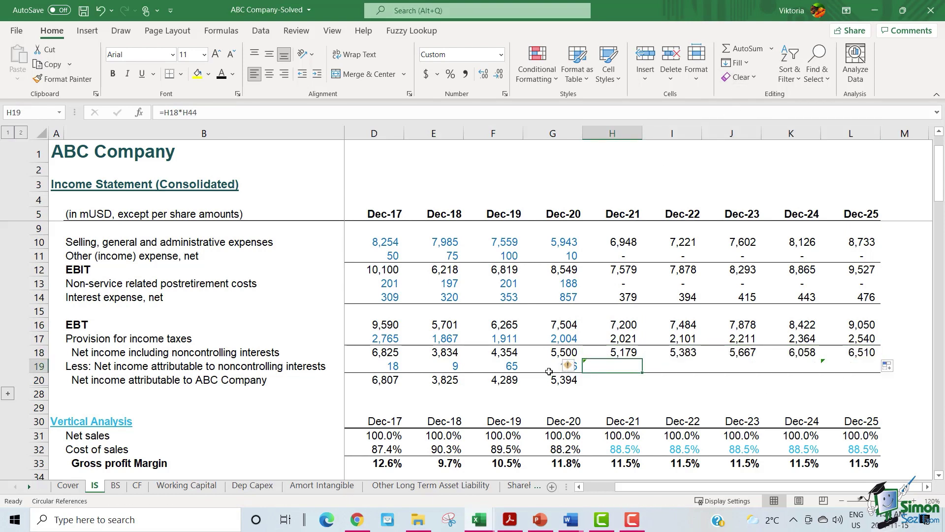
{"action": "left_click", "coordinate": [231, 365]}
{"action": "left_click_drag", "start_coordinate": [231, 365], "coordinate": [615, 367]}
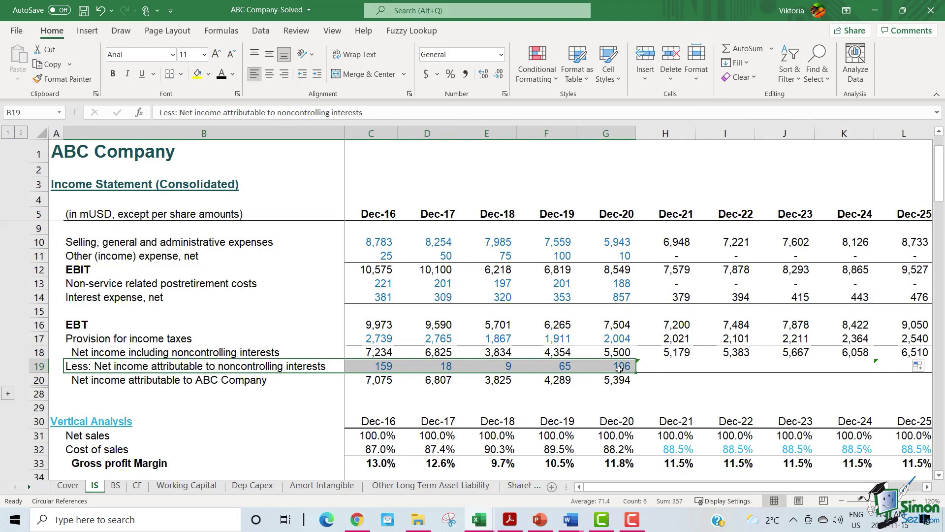
{"action": "left_click", "coordinate": [686, 365]}
{"action": "left_click", "coordinate": [549, 372]}
{"action": "left_click_drag", "start_coordinate": [366, 365], "coordinate": [613, 366]}
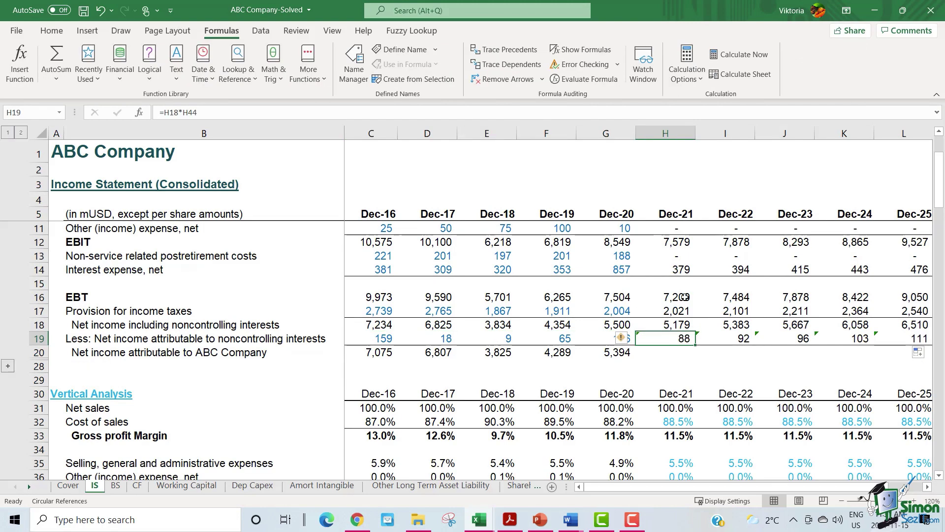
- Inspect the Dec-21 noncontrolling interests formula, =H18*H44, and the cells it refers to
{"action": "left_click", "coordinate": [227, 109]}
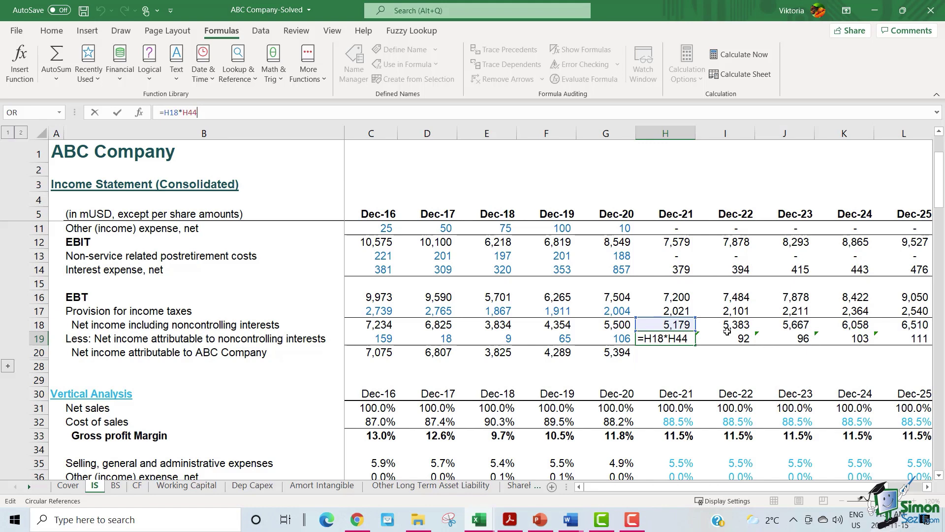
{"action": "scroll", "coordinate": [726, 331], "scroll_direction": "down", "scroll_amount": 4}
{"action": "scroll", "coordinate": [727, 332], "scroll_direction": "down", "scroll_amount": 3}
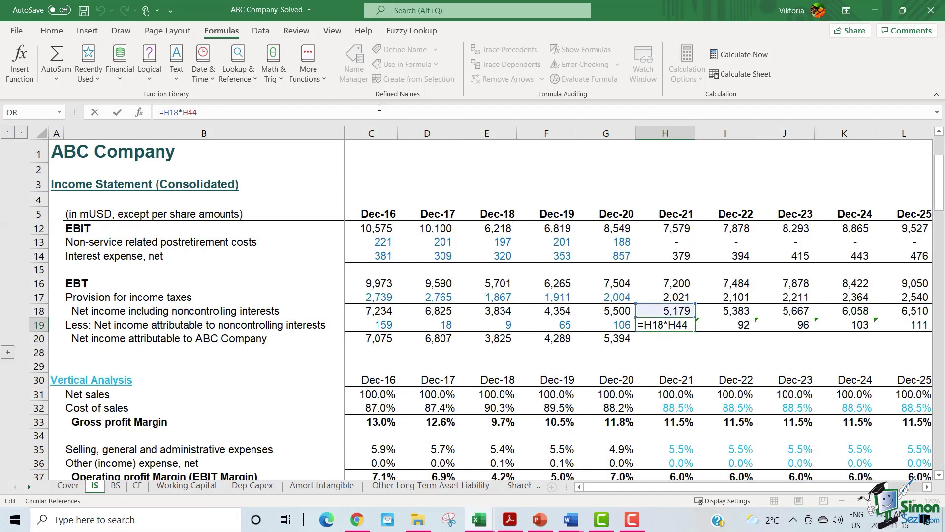
{"action": "key", "text": "Return"}
{"action": "key", "text": "Up"}
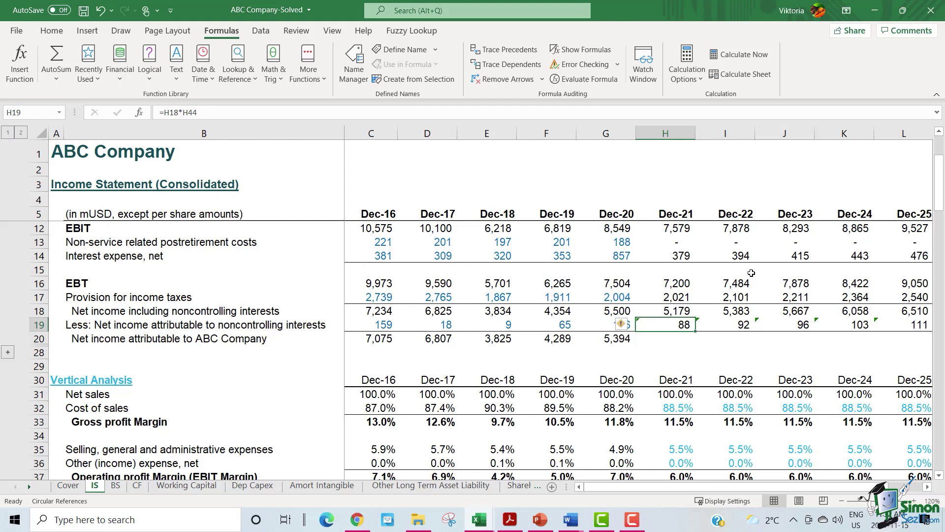
- Calculate Dec-21 net income attributable to ABC Company as =H18-H19
{"action": "scroll", "coordinate": [406, 197], "scroll_direction": "up", "scroll_amount": 2}
{"action": "left_click_drag", "start_coordinate": [662, 229], "coordinate": [911, 313]}
{"action": "left_click", "coordinate": [654, 422]}
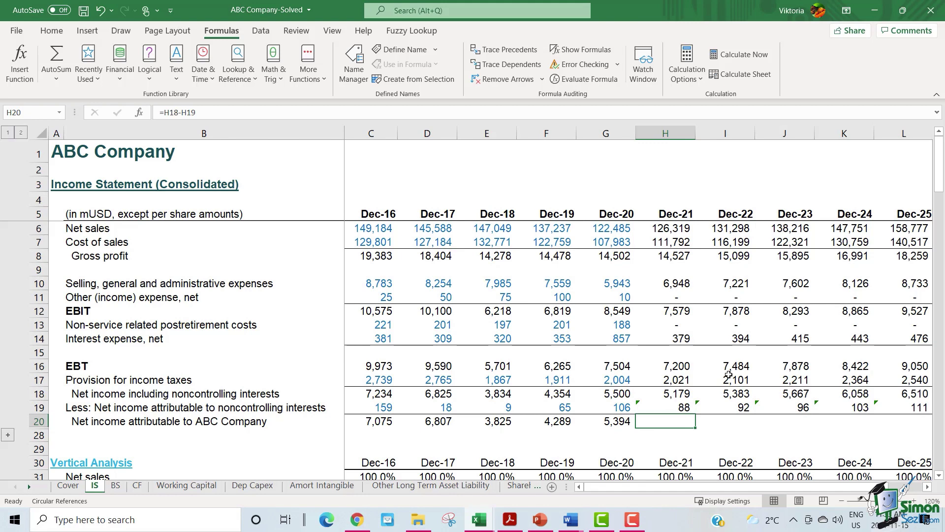
{"action": "type", "text": "="}
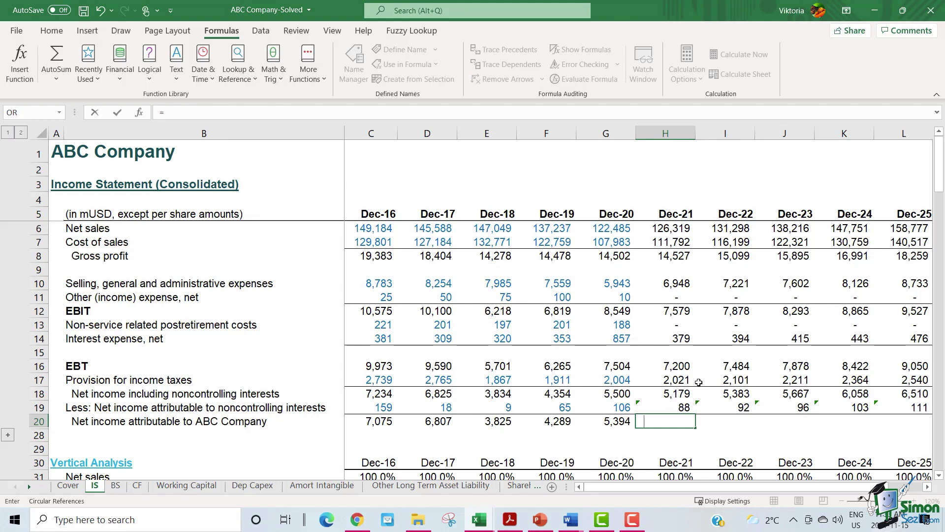
{"action": "left_click", "coordinate": [671, 394]}
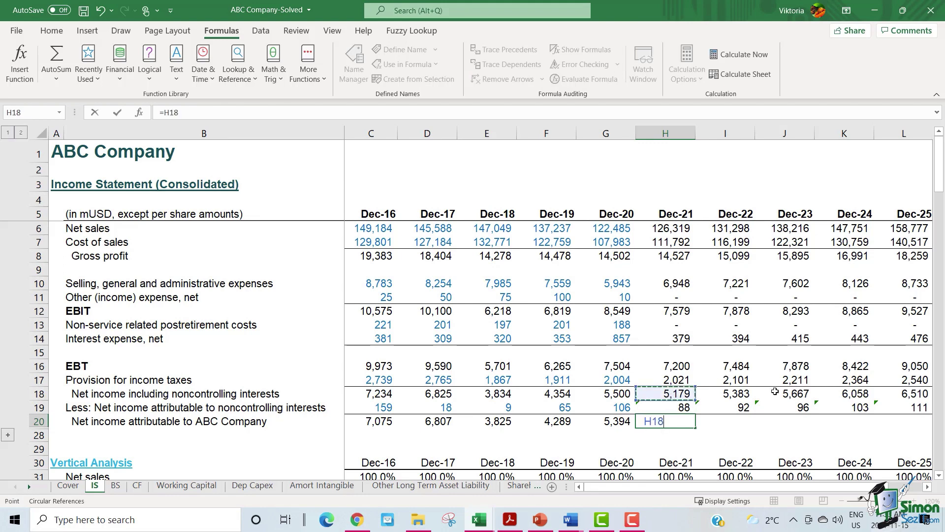
{"action": "type", "text": "-"}
{"action": "left_click", "coordinate": [680, 409]}
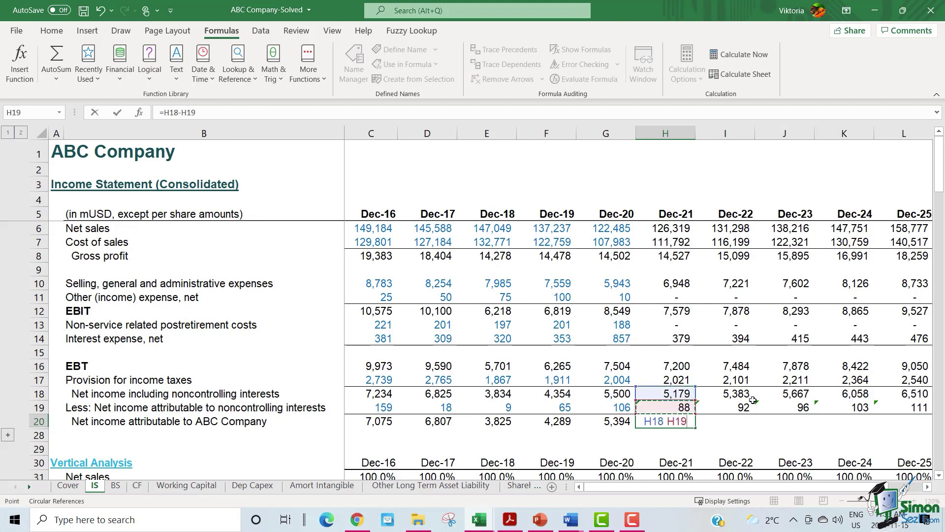
{"action": "key", "text": "ctrl+Return"}
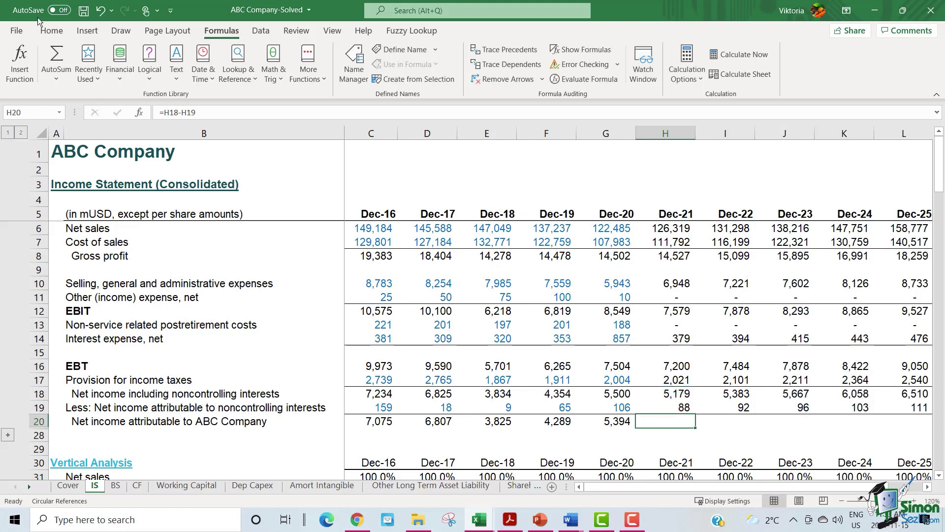
- Apply the black font colour to Dec-21 net income attributable to ABC Company and extend its formula through Dec-25
{"action": "left_click", "coordinate": [51, 31]}
{"action": "left_click", "coordinate": [221, 75]}
{"action": "left_click_drag", "start_coordinate": [696, 428], "coordinate": [926, 430]}
{"action": "left_click", "coordinate": [741, 447]}
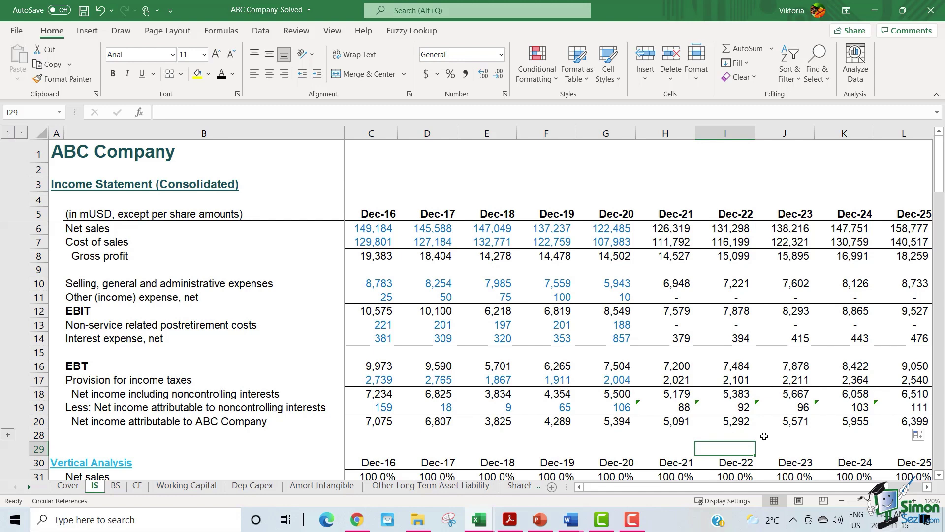
- Review the Dec-21 to Dec-25 forecasts of net income attributable to ABC Company and net sales
{"action": "left_click", "coordinate": [664, 394]}
{"action": "left_click_drag", "start_coordinate": [663, 424], "coordinate": [882, 422]}
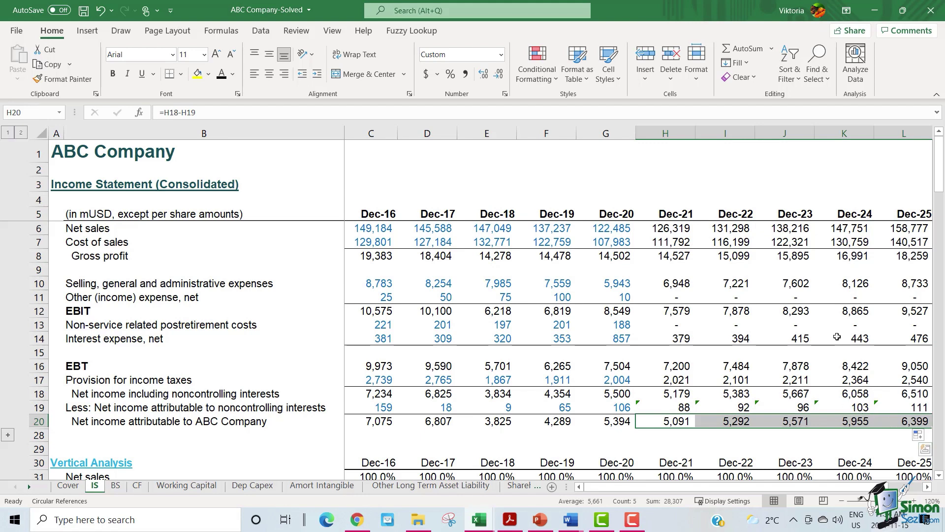
{"action": "left_click_drag", "start_coordinate": [679, 228], "coordinate": [892, 232]}
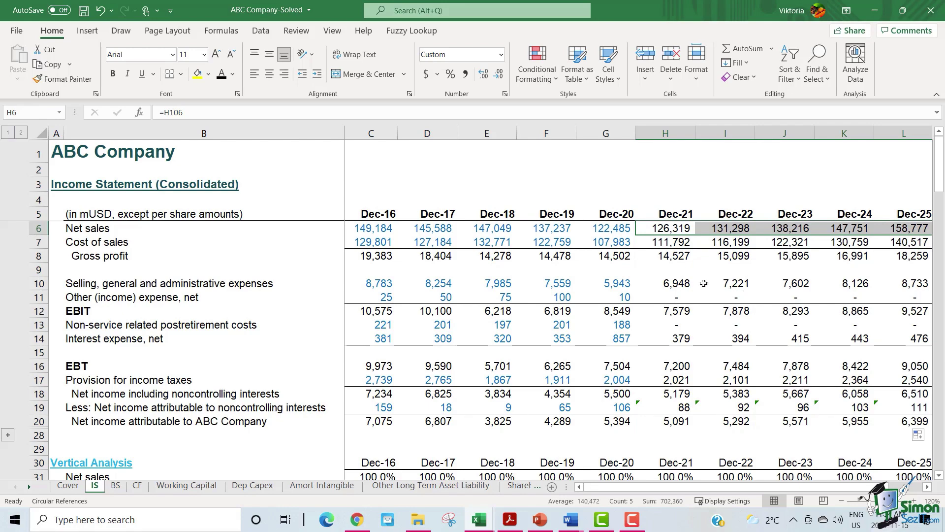